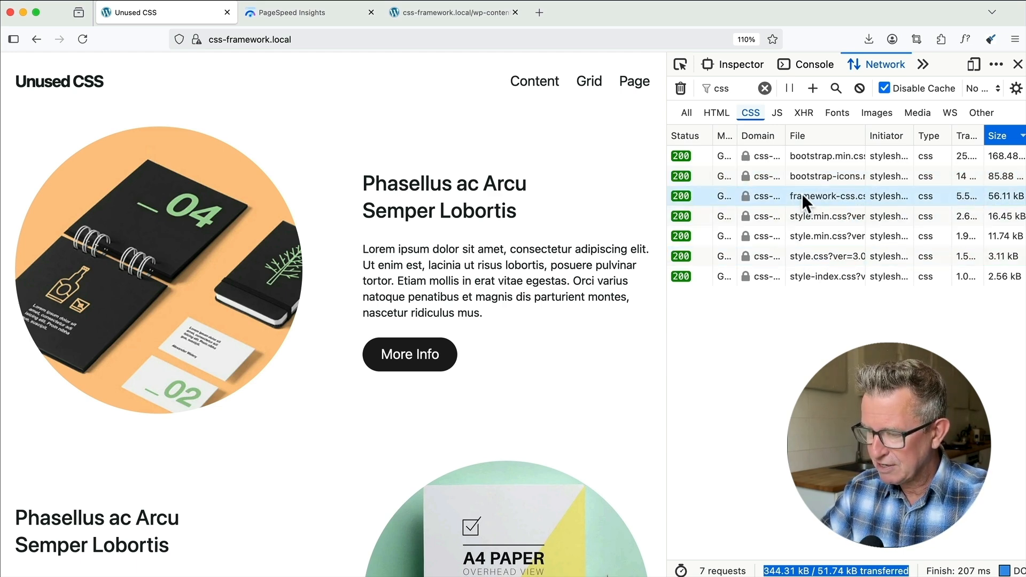
Examine the utility class rules in framework-css.css in its own tab, then return to the Unused CSS page.
{"action": "left_click", "coordinate": [801, 193]}
{"action": "left_click_drag", "start_coordinate": [796, 199], "coordinate": [796, 326]}
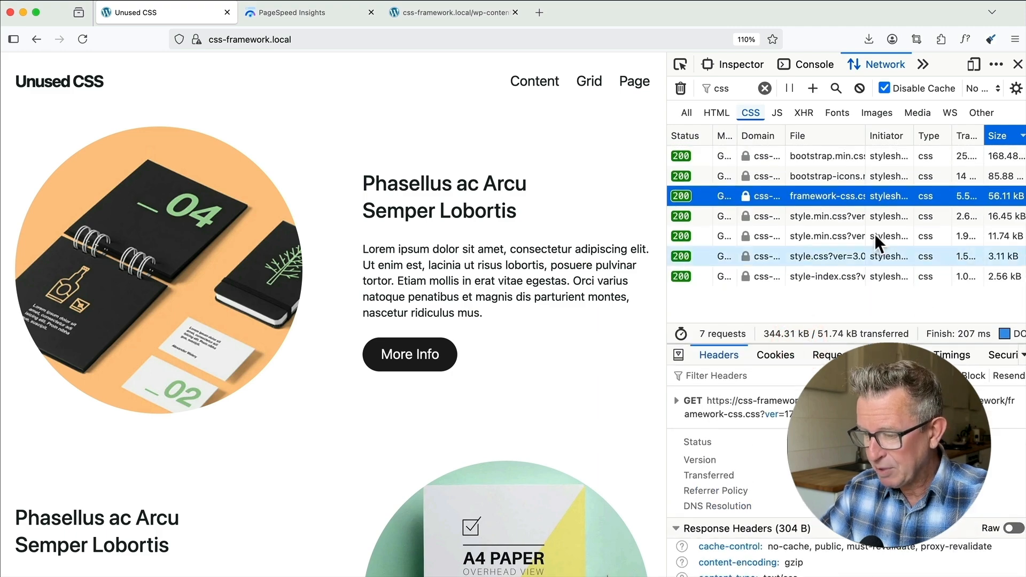
{"action": "double_click", "coordinate": [825, 197]}
{"action": "scroll", "coordinate": [581, 216], "scroll_direction": "down", "scroll_amount": 10}
{"action": "scroll", "coordinate": [580, 216], "scroll_direction": "down", "scroll_amount": 20}
{"action": "scroll", "coordinate": [580, 216], "scroll_direction": "down", "scroll_amount": 20}
{"action": "scroll", "coordinate": [580, 216], "scroll_direction": "down", "scroll_amount": 5}
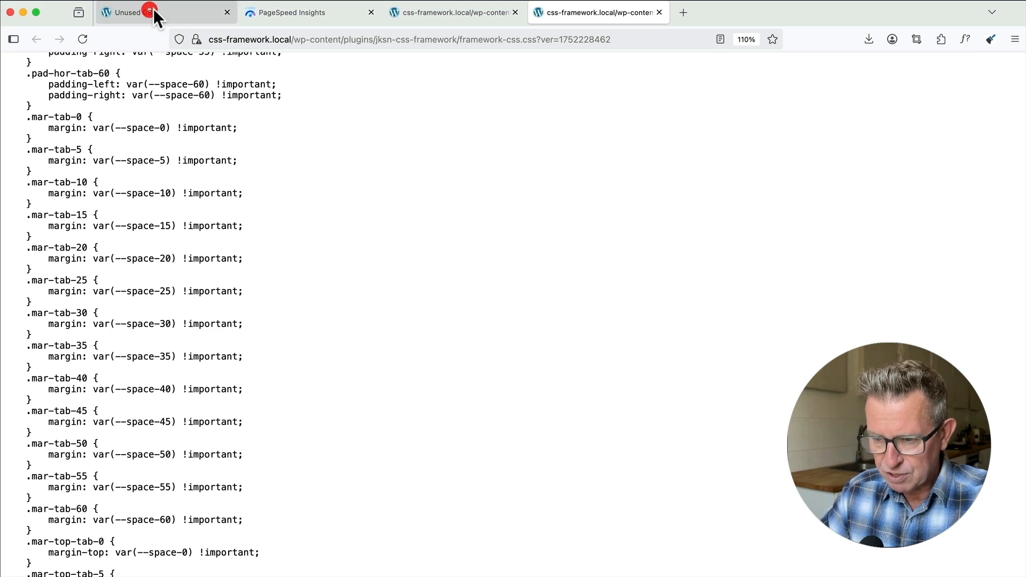
{"action": "left_click", "coordinate": [153, 10]}
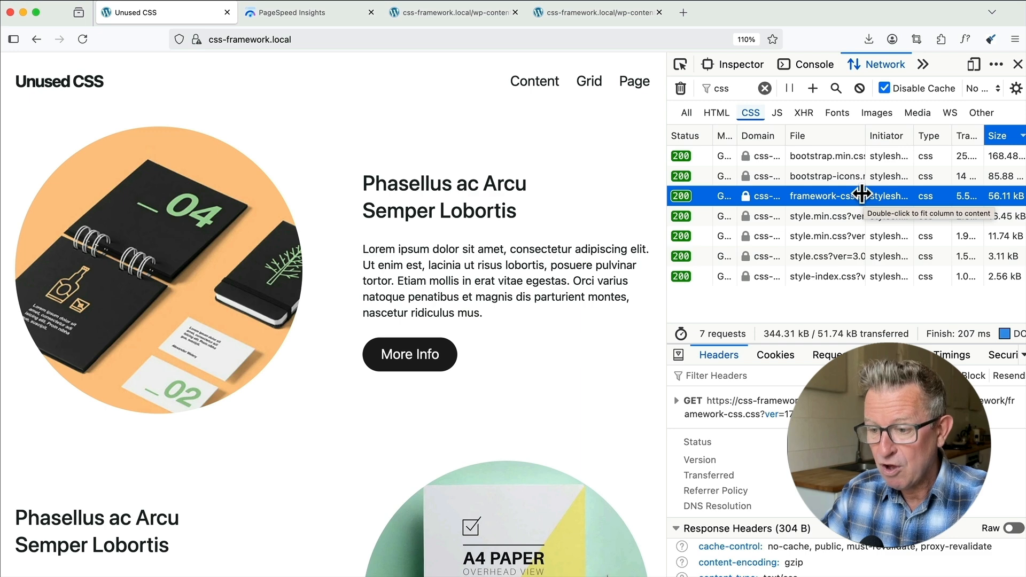
Switch to Chrome and read the plugin details of Debloat, closing them when finished.
{"action": "key", "text": "super+Tab"}
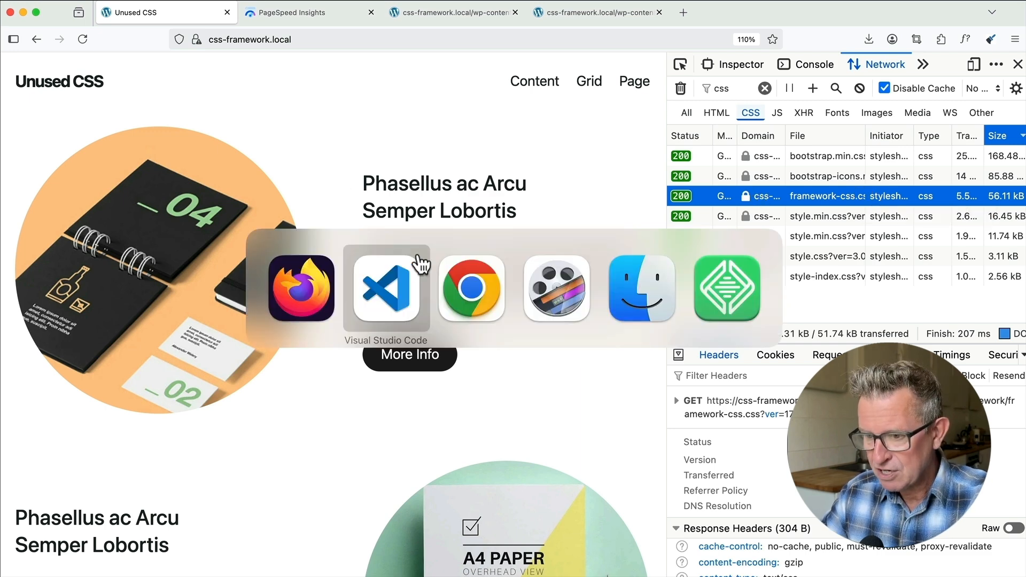
{"action": "key", "text": "super+Tab"}
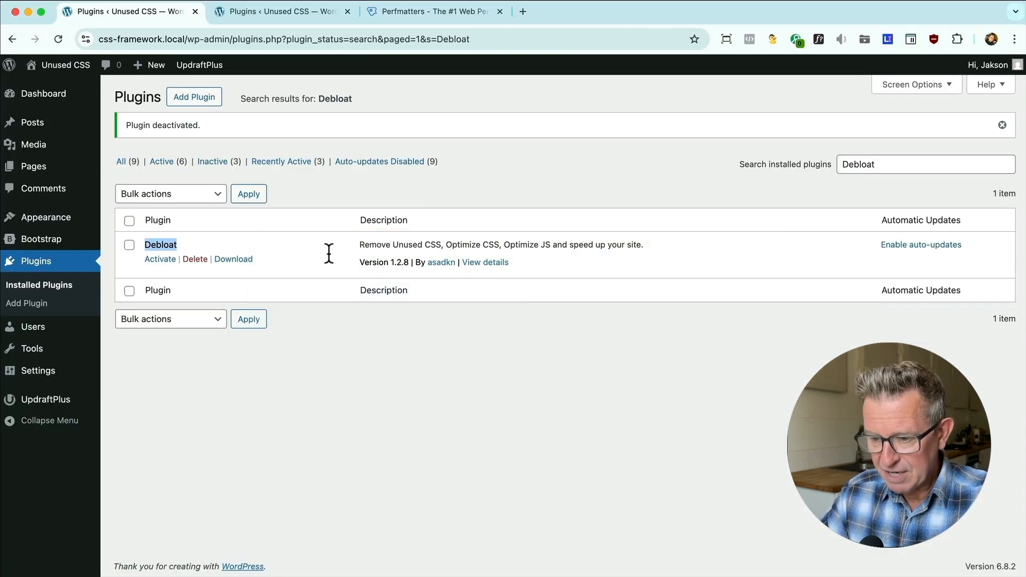
{"action": "left_click", "coordinate": [574, 278]}
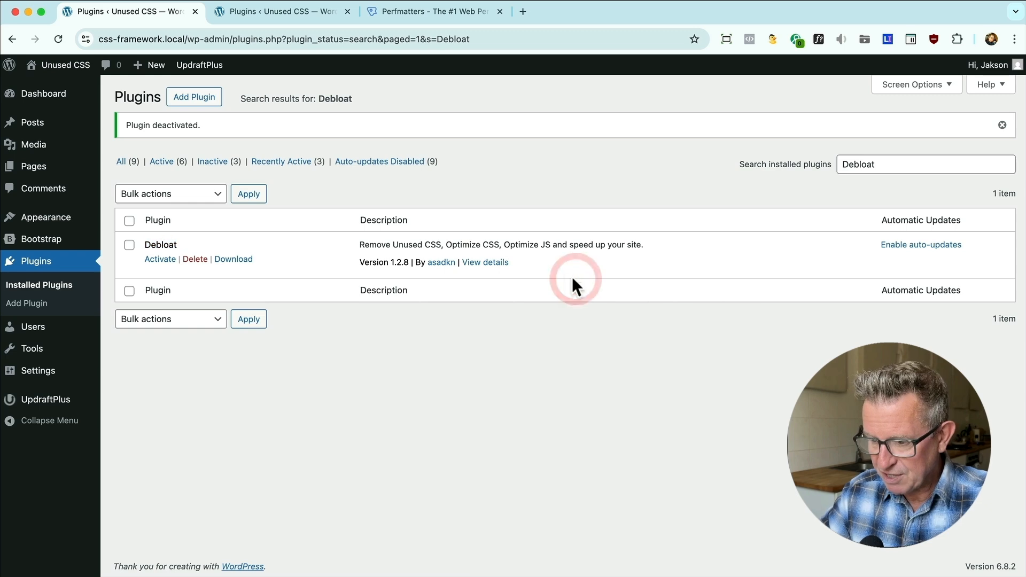
{"action": "left_click", "coordinate": [501, 264]}
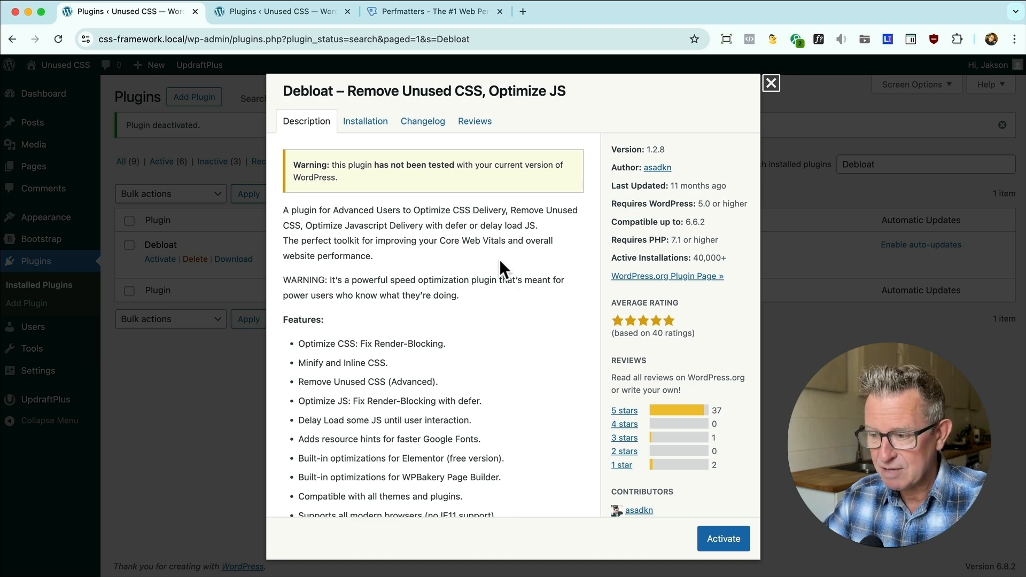
{"action": "key", "text": "Escape"}
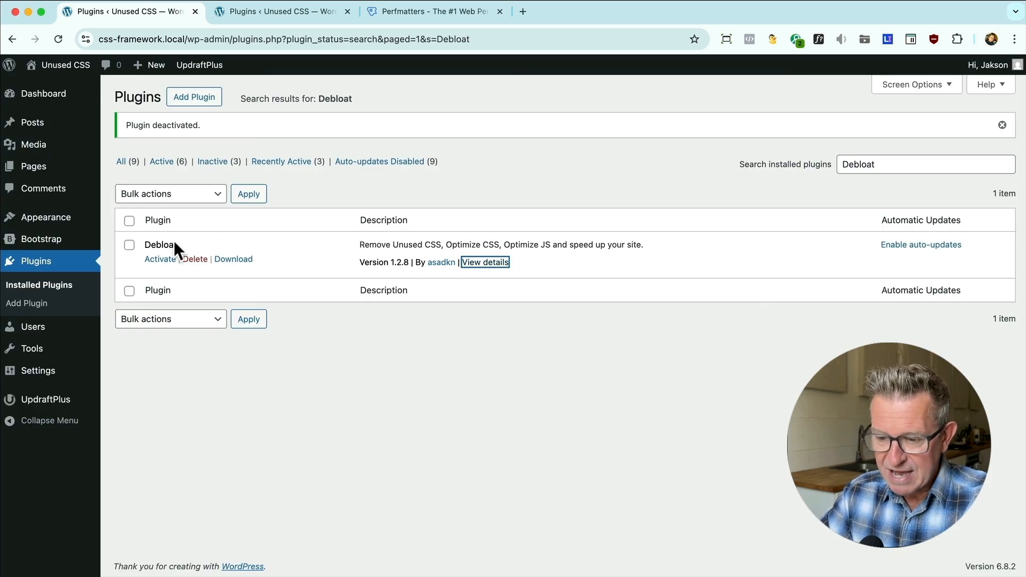
Activate the Debloat plugin and open its Debloat: Optimize settings in a new tab.
{"action": "left_click", "coordinate": [159, 258]}
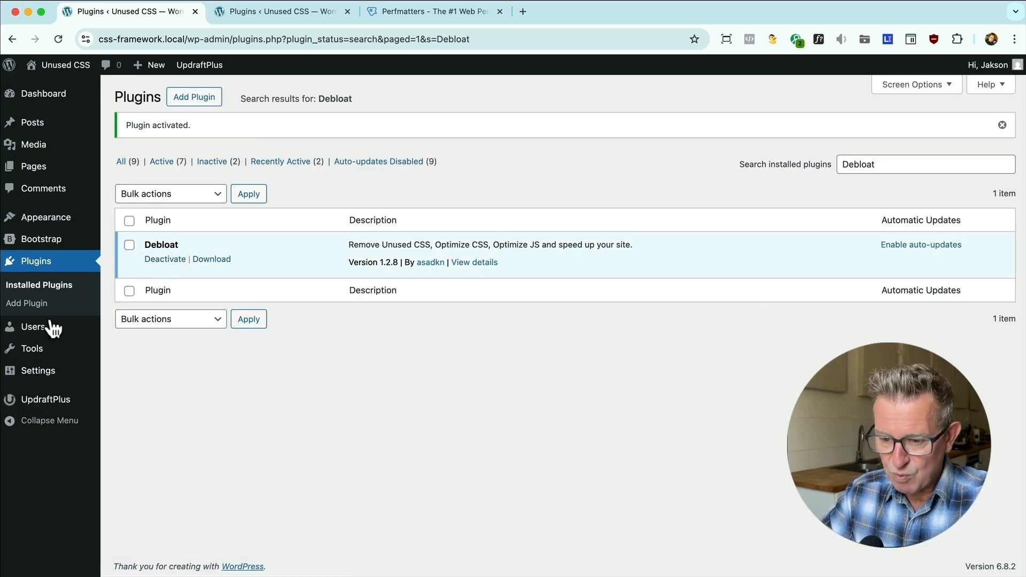
{"action": "mouse_move", "coordinate": [37, 370]}
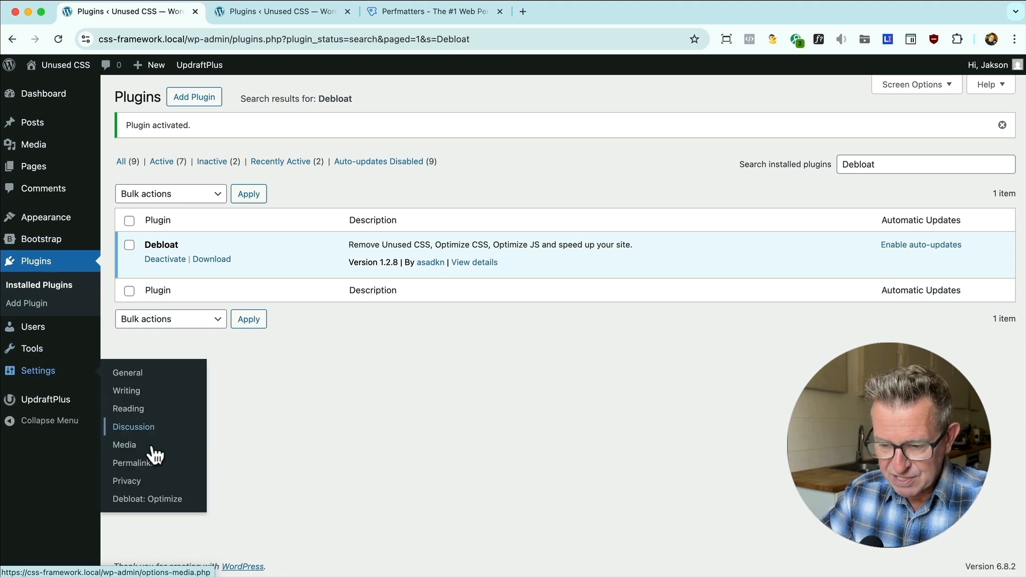
{"action": "left_click", "coordinate": [140, 498], "text": "super"}
{"action": "left_click", "coordinate": [269, 10]}
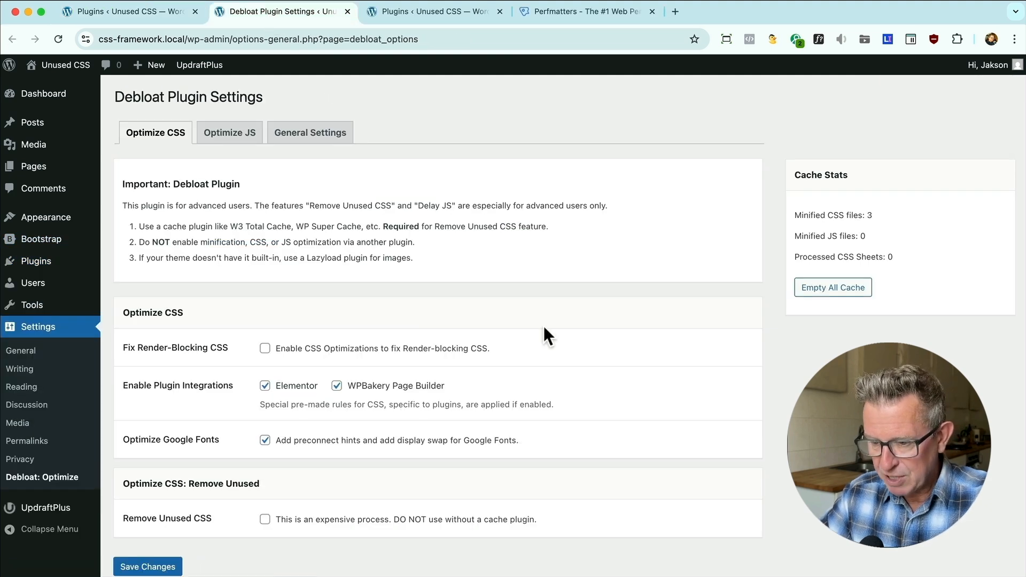
Enable Remove Unused CSS together with two of its additional options and save the Debloat settings.
{"action": "scroll", "coordinate": [544, 325], "scroll_direction": "down", "scroll_amount": 2}
{"action": "left_click", "coordinate": [264, 464]}
{"action": "scroll", "coordinate": [271, 337], "scroll_direction": "down", "scroll_amount": 5}
{"action": "left_click", "coordinate": [264, 309]}
{"action": "left_click", "coordinate": [265, 346]}
{"action": "scroll", "coordinate": [446, 351], "scroll_direction": "down", "scroll_amount": 10}
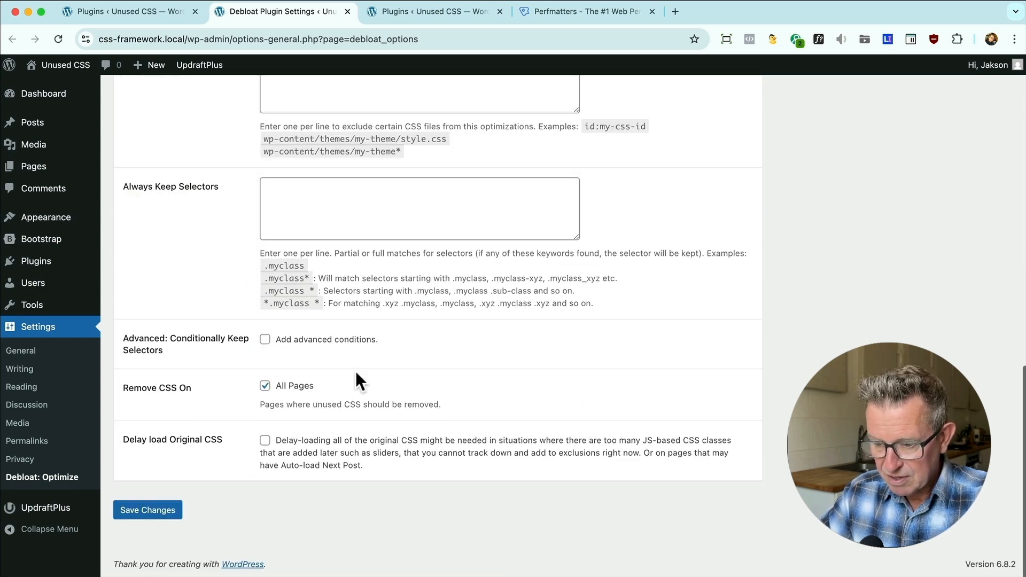
{"action": "left_click", "coordinate": [150, 510]}
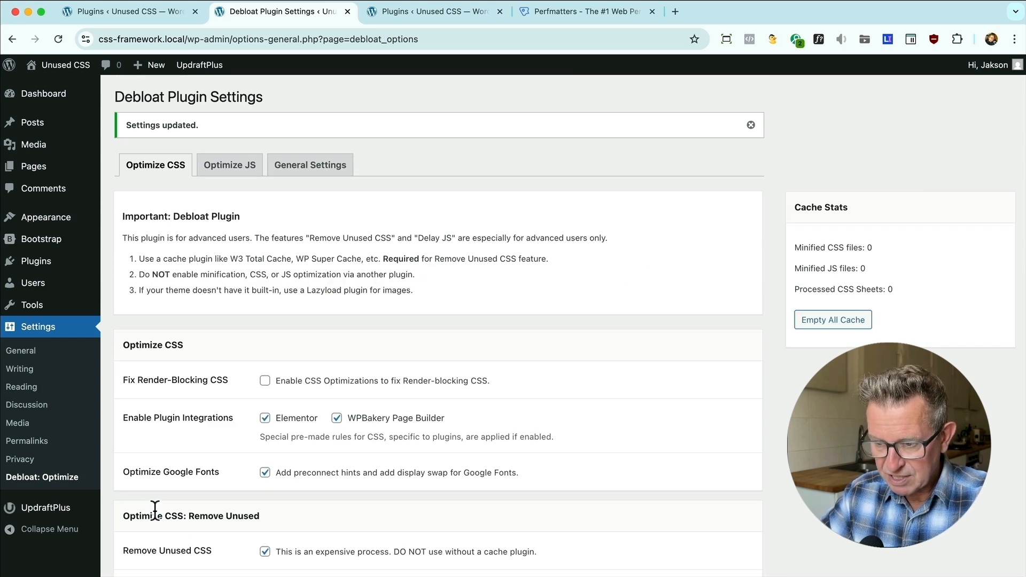
Switch to Firefox, close the request details and reload the Unused CSS page to check its CSS requests.
{"action": "key", "text": "super+Tab"}
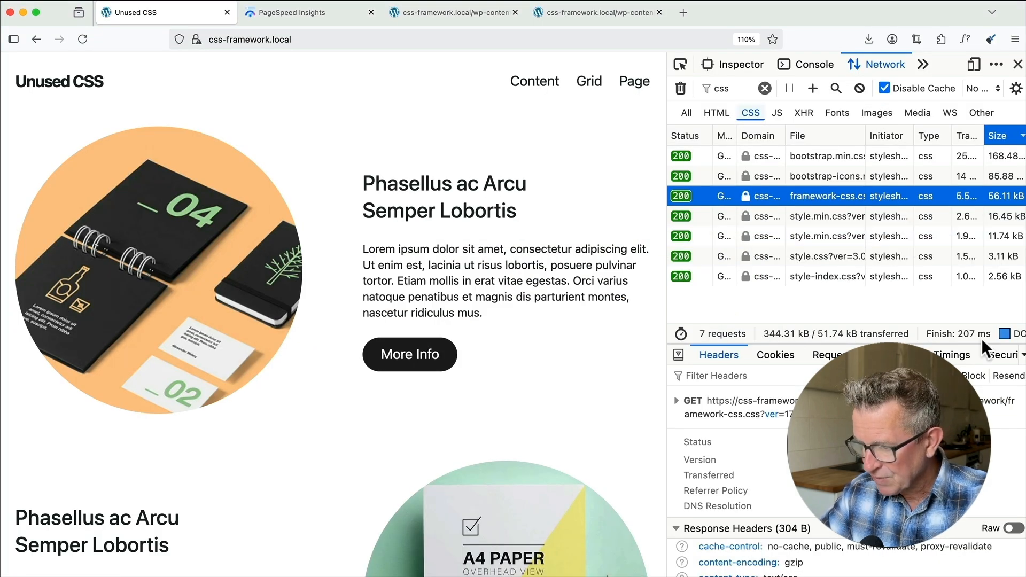
{"action": "left_click", "coordinate": [679, 354]}
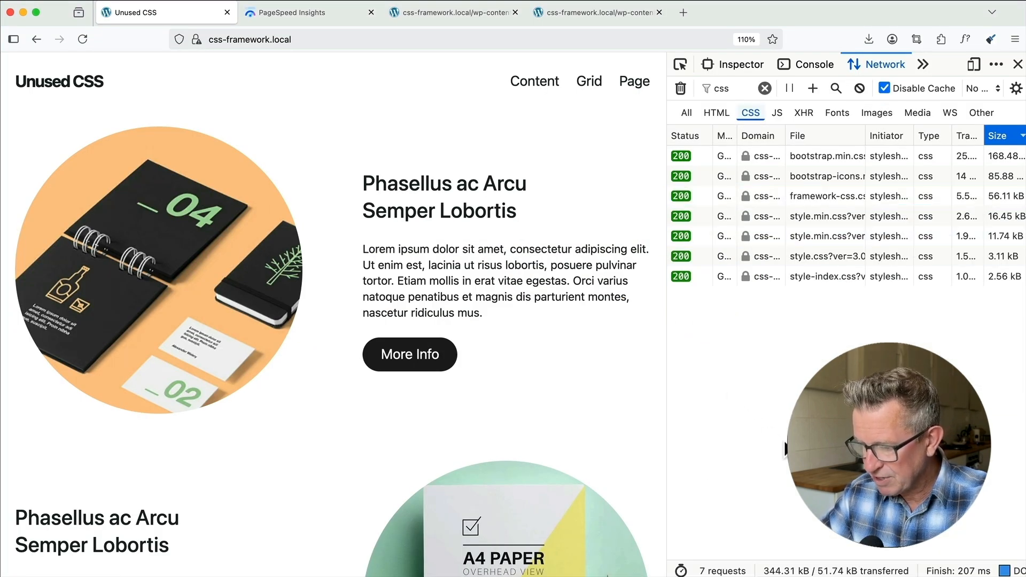
{"action": "left_click", "coordinate": [81, 38]}
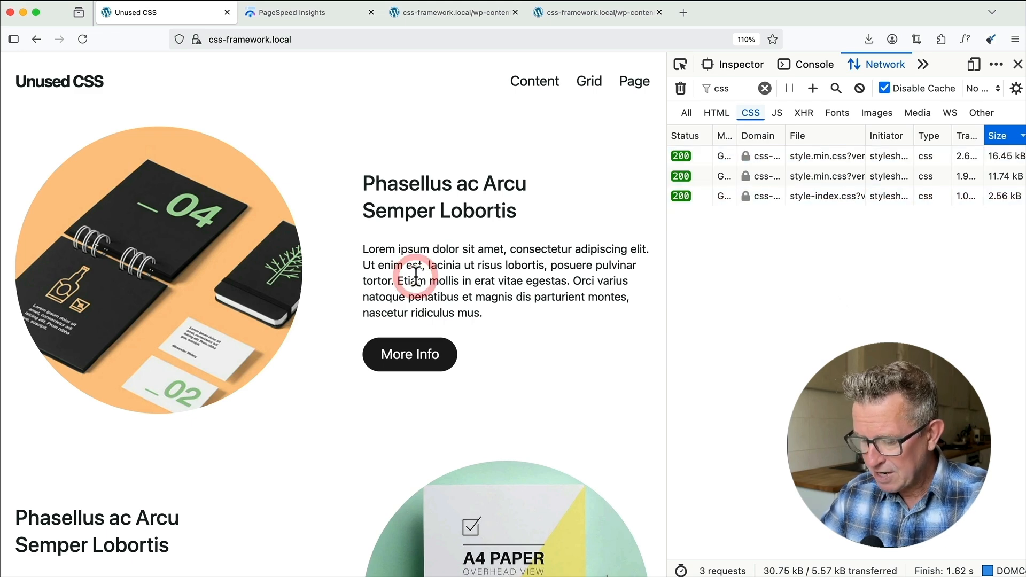
Check the page's mobile layout in responsive design mode at 299 px wide, then return to the normal view.
{"action": "key", "text": "alt+super+m"}
{"action": "left_click_drag", "start_coordinate": [557, 195], "coordinate": [442, 204]}
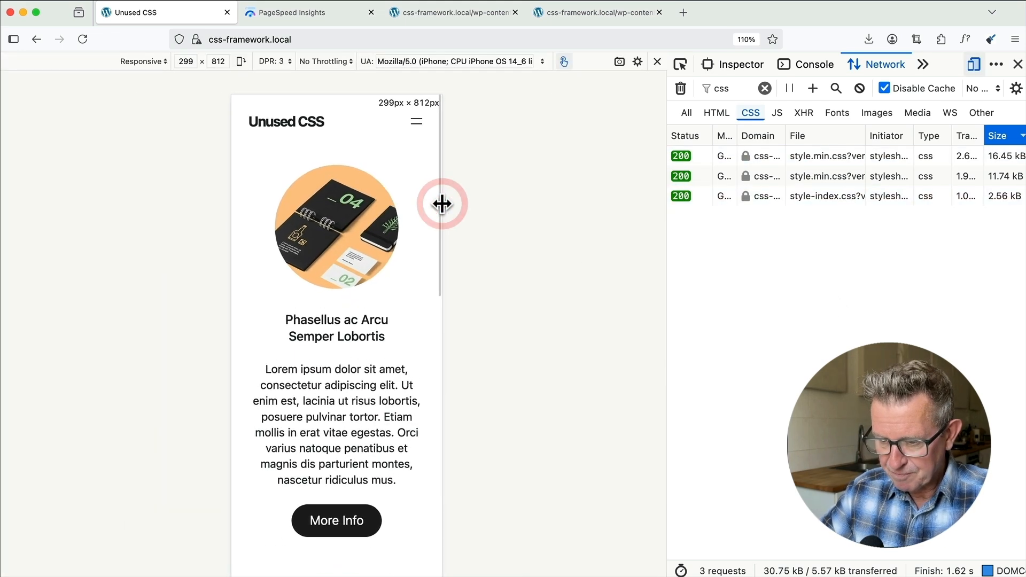
{"action": "scroll", "coordinate": [319, 231], "scroll_direction": "down", "scroll_amount": 7}
{"action": "scroll", "coordinate": [318, 233], "scroll_direction": "up", "scroll_amount": 7}
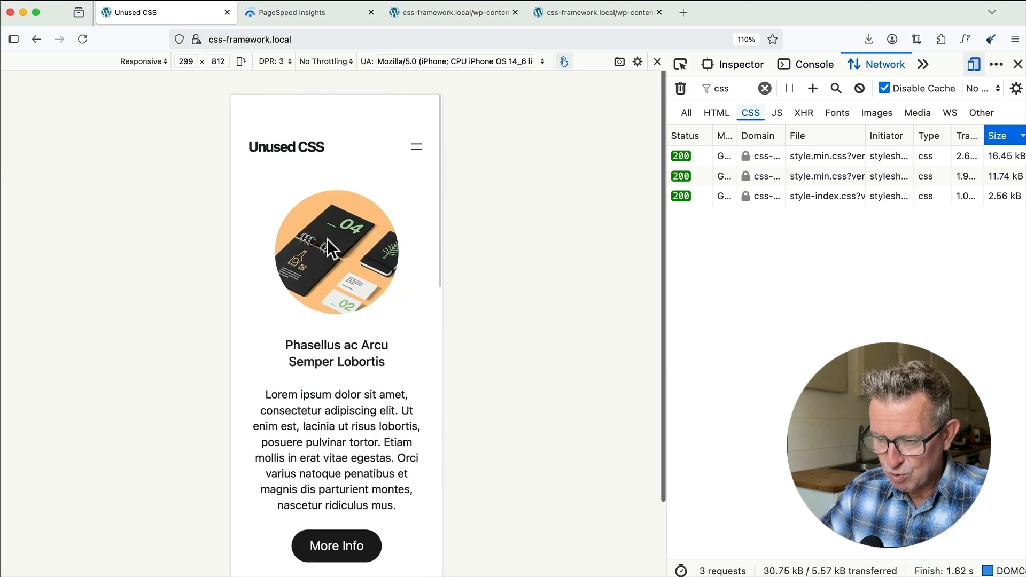
{"action": "scroll", "coordinate": [332, 320], "scroll_direction": "down", "scroll_amount": 1}
{"action": "scroll", "coordinate": [356, 376], "scroll_direction": "up", "scroll_amount": 1}
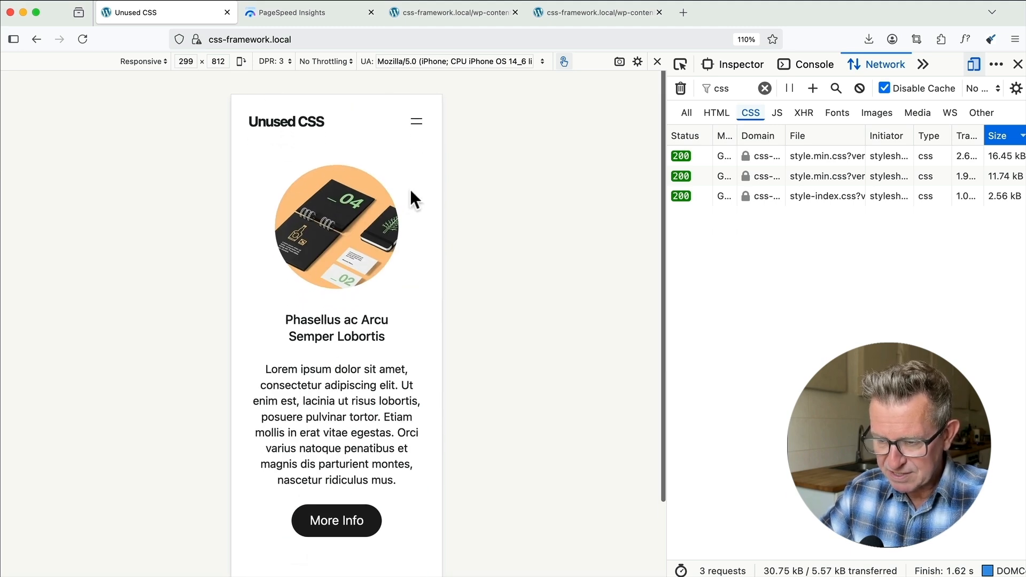
{"action": "left_click", "coordinate": [508, 174]}
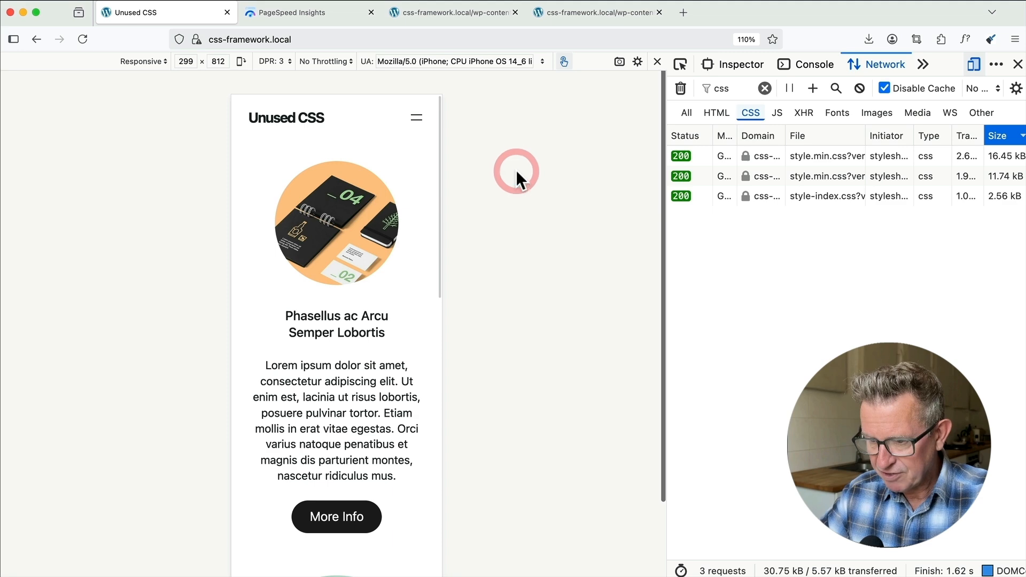
{"action": "key", "text": "super+alt+m"}
Switch to Chrome, enable Fix Render-Blocking CSS in the Debloat settings and save the changes.
{"action": "key", "text": "super+Tab"}
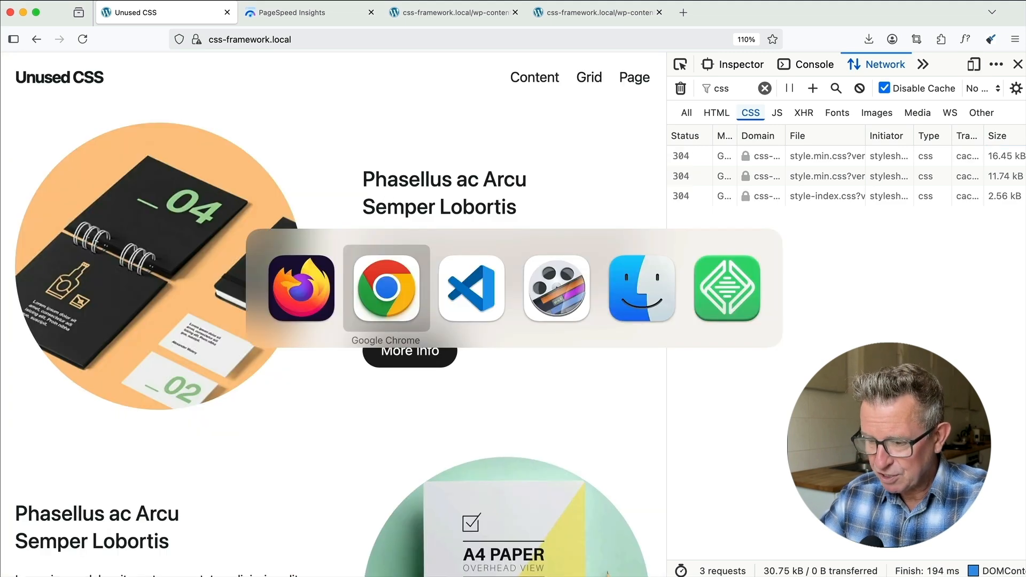
{"action": "left_click", "coordinate": [266, 195]}
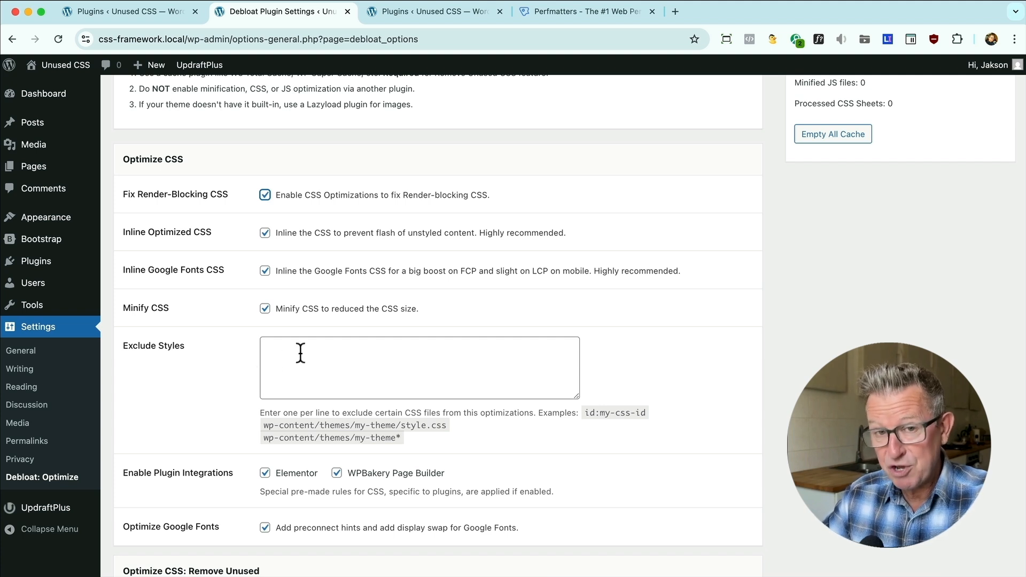
{"action": "key", "text": "super+Tab"}
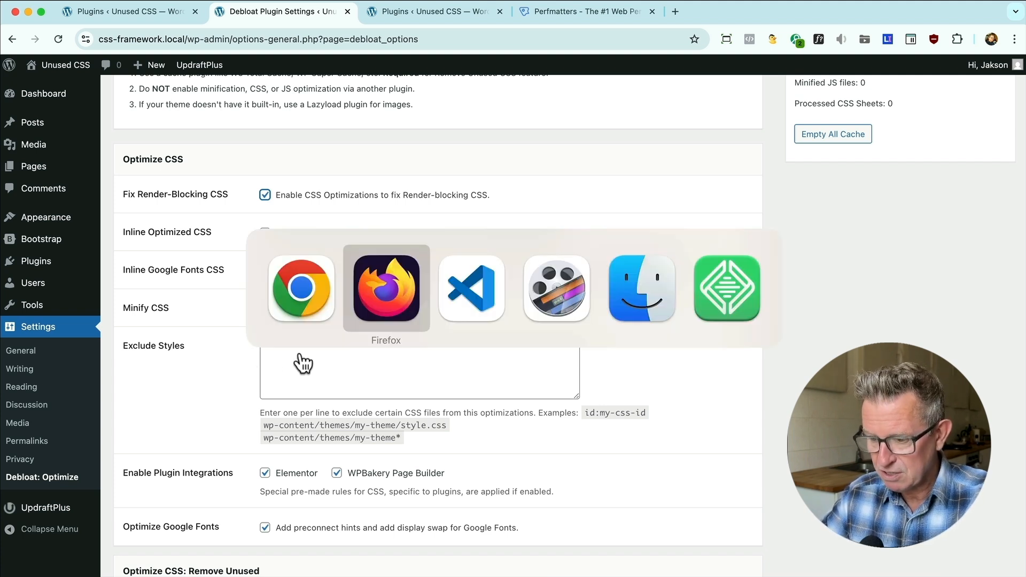
{"action": "key", "text": "Escape"}
{"action": "scroll", "coordinate": [300, 352], "scroll_direction": "down", "scroll_amount": 5}
{"action": "left_click", "coordinate": [149, 511]}
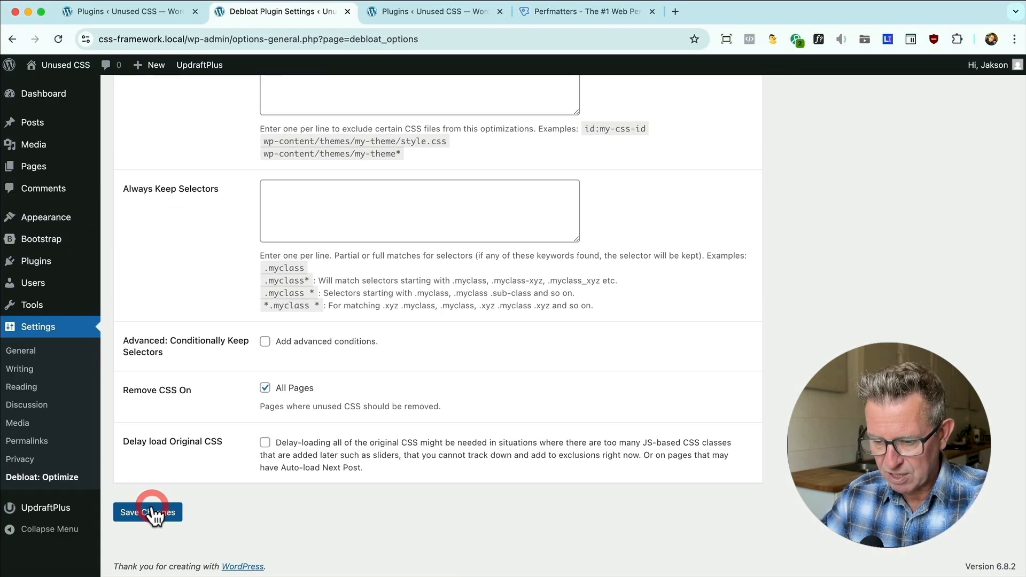
Switch to Firefox, reload the site and include HTML alongside CSS in the network request filter.
{"action": "key", "text": "super+Tab"}
{"action": "left_click", "coordinate": [396, 308]}
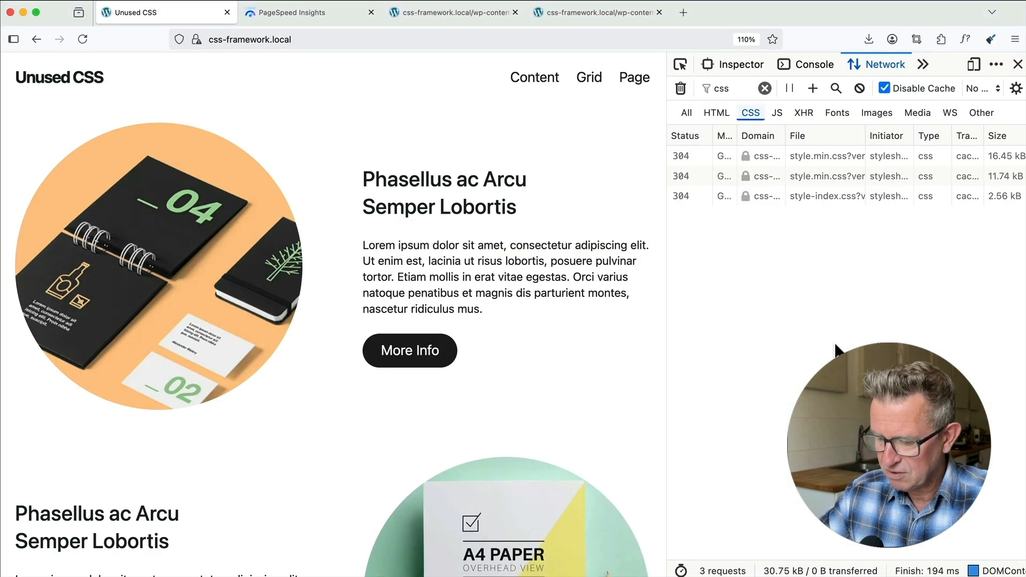
{"action": "key", "text": "super+r"}
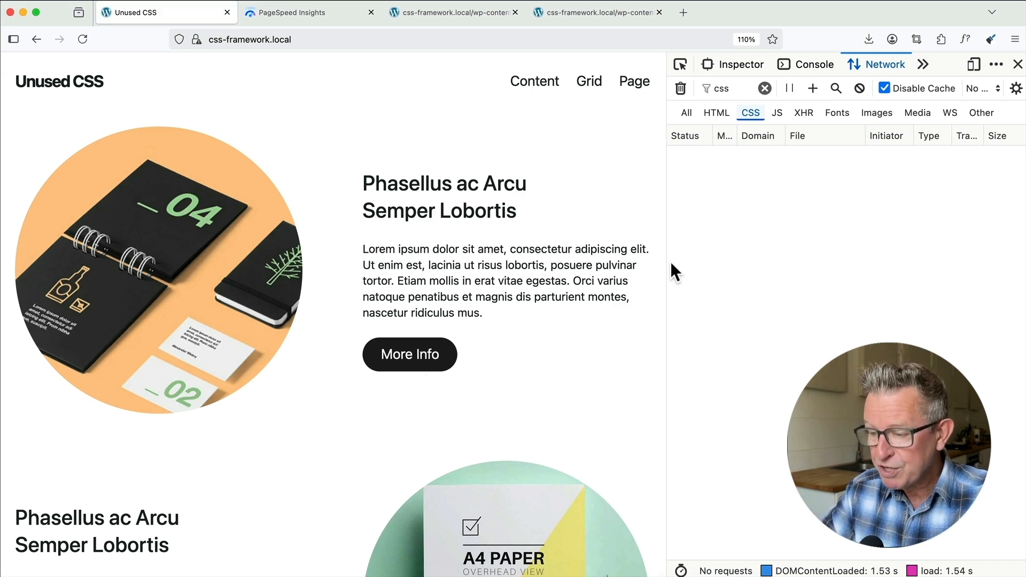
{"action": "left_click", "coordinate": [715, 113], "text": "super"}
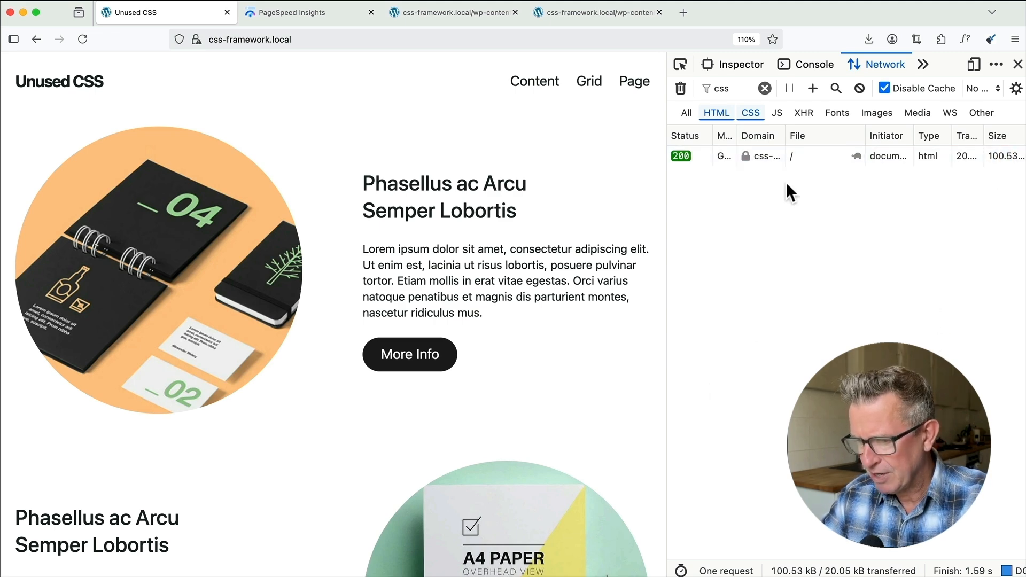
Deactivate the Debloat plugin in Chrome, and reload the site in Firefox to compare its HTML and CSS requests.
{"action": "key", "text": "super+Tab"}
{"action": "left_click", "coordinate": [395, 295]}
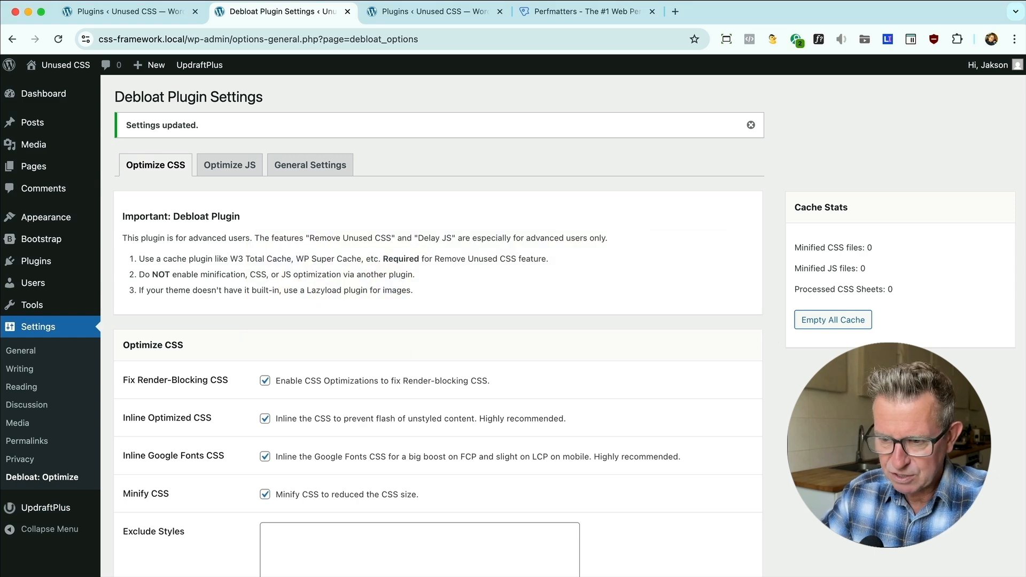
{"action": "left_click", "coordinate": [134, 11]}
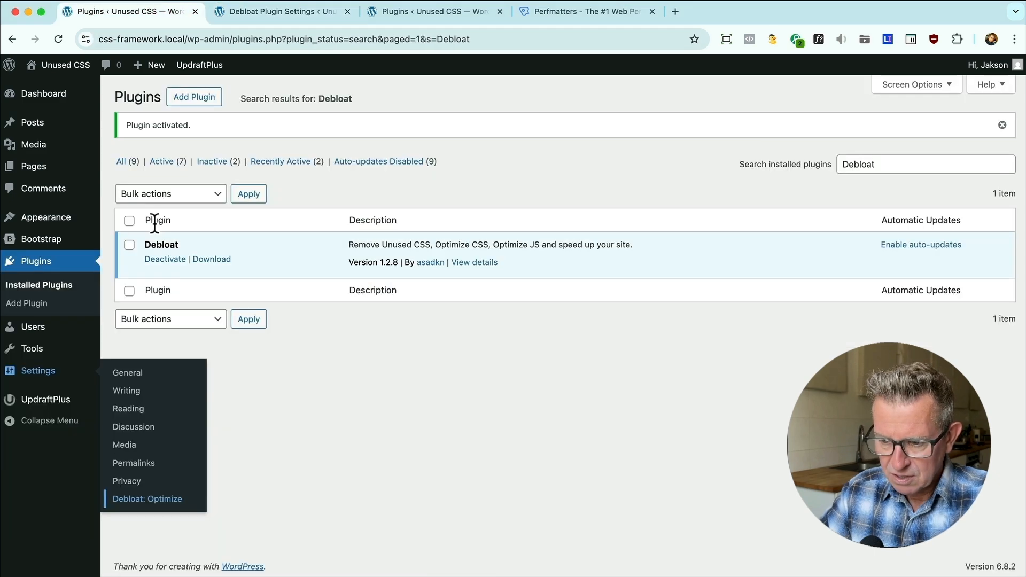
{"action": "left_click", "coordinate": [166, 259]}
{"action": "key", "text": "super+Tab"}
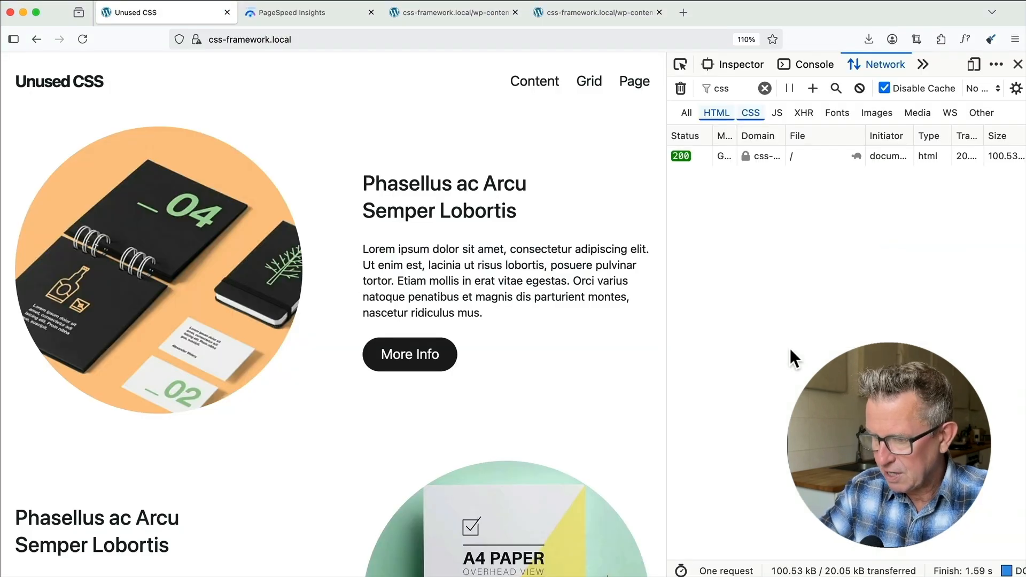
{"action": "key", "text": "super+r"}
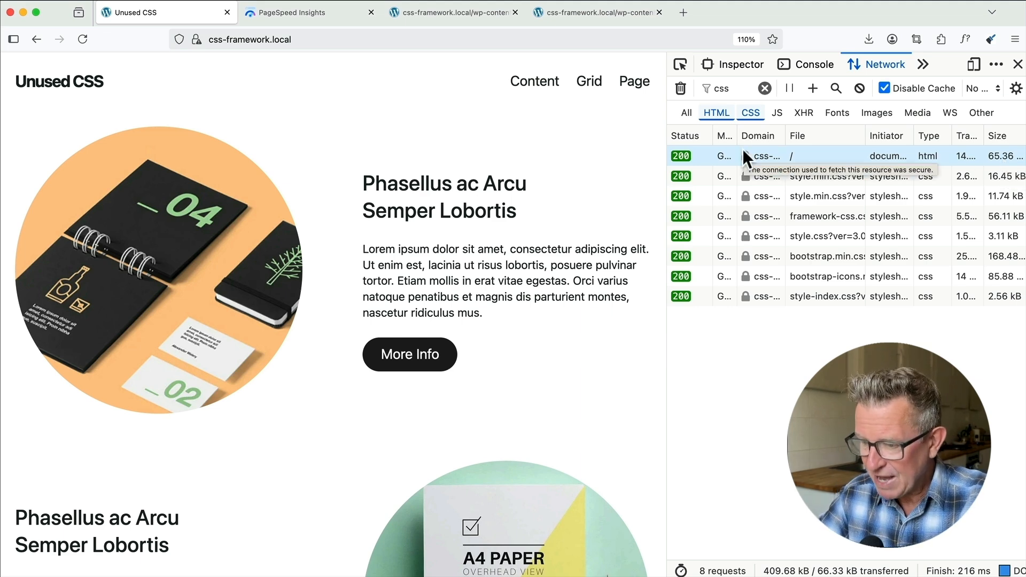
Switch to Chrome, review Debloat's Optimize CSS settings and bring up the installed-plugin search for Perfmatters.
{"action": "key", "text": "super+Tab"}
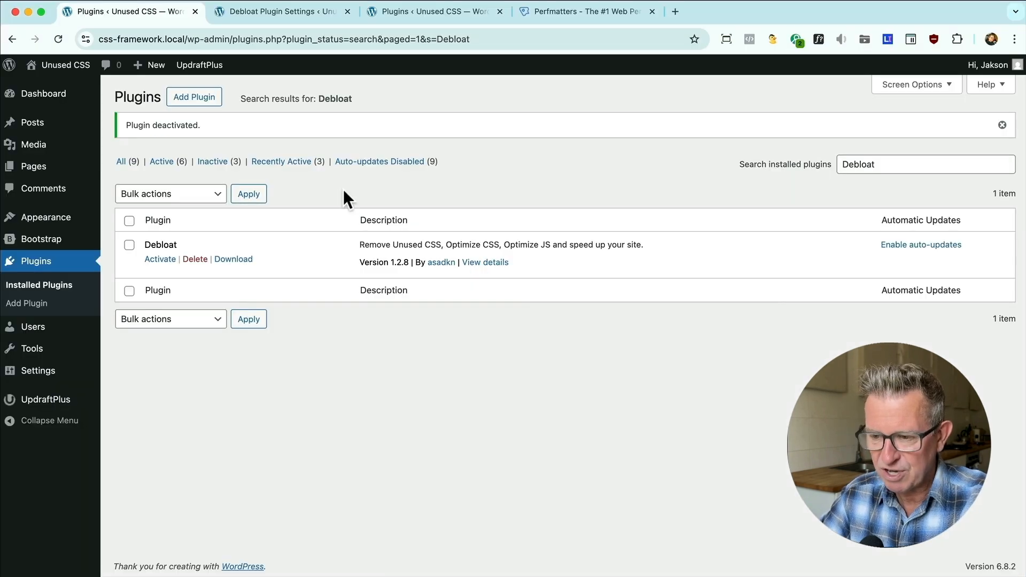
{"action": "left_click", "coordinate": [251, 11]}
{"action": "scroll", "coordinate": [193, 217], "scroll_direction": "down", "scroll_amount": 8}
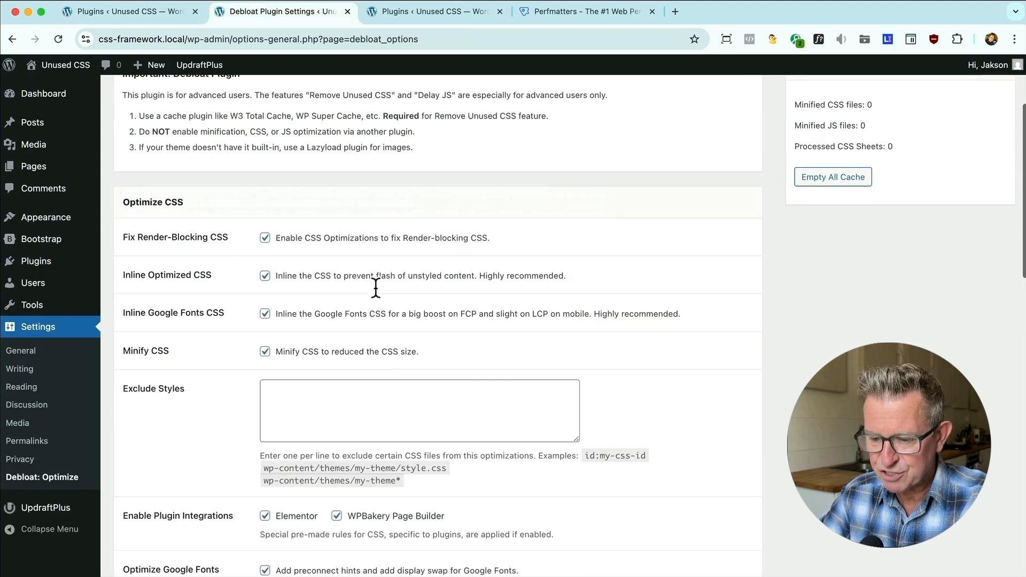
{"action": "scroll", "coordinate": [225, 203], "scroll_direction": "up", "scroll_amount": 3}
{"action": "scroll", "coordinate": [258, 187], "scroll_direction": "up", "scroll_amount": 7}
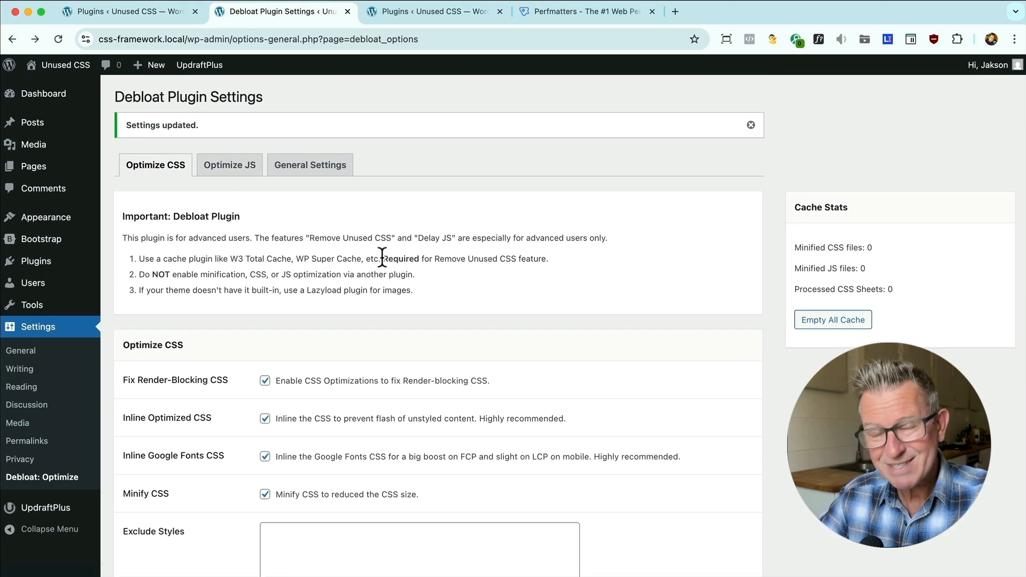
{"action": "left_click", "coordinate": [418, 10]}
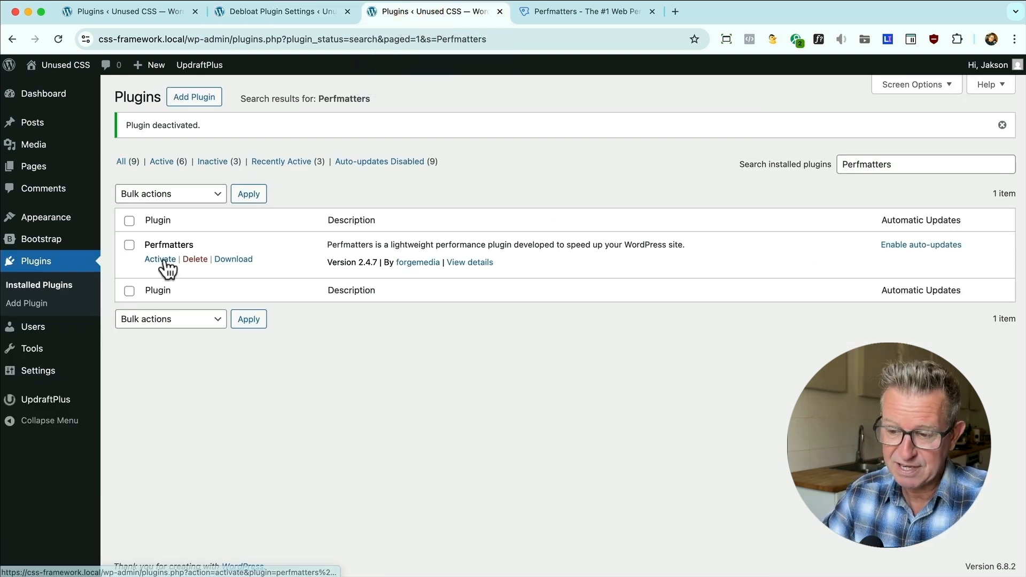
Open the pricing page on the Perfmatters website and review the available plans.
{"action": "scroll", "coordinate": [173, 256], "scroll_direction": "up", "scroll_amount": 5}
{"action": "scroll", "coordinate": [176, 262], "scroll_direction": "down", "scroll_amount": 5}
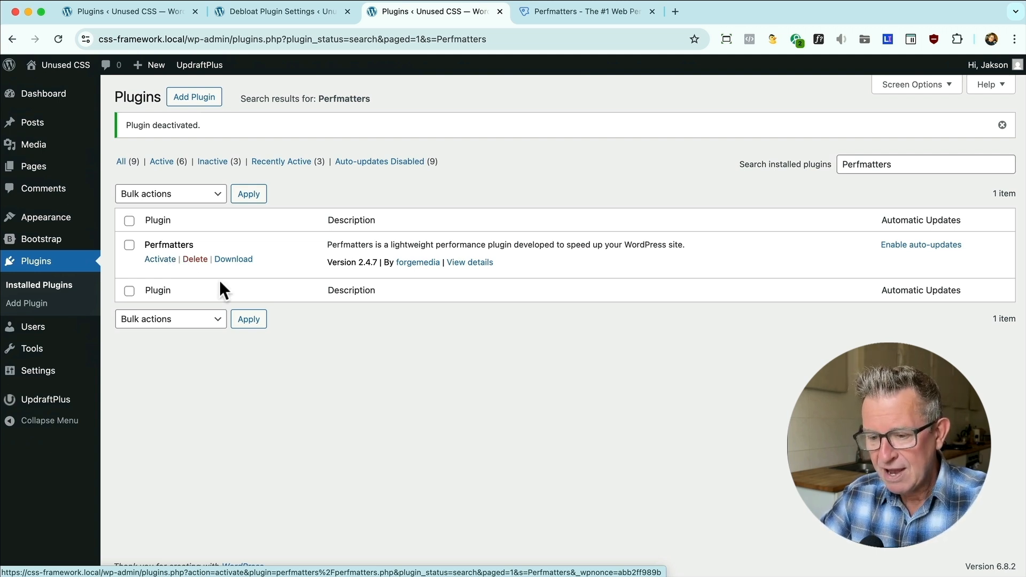
{"action": "left_click", "coordinate": [581, 8]}
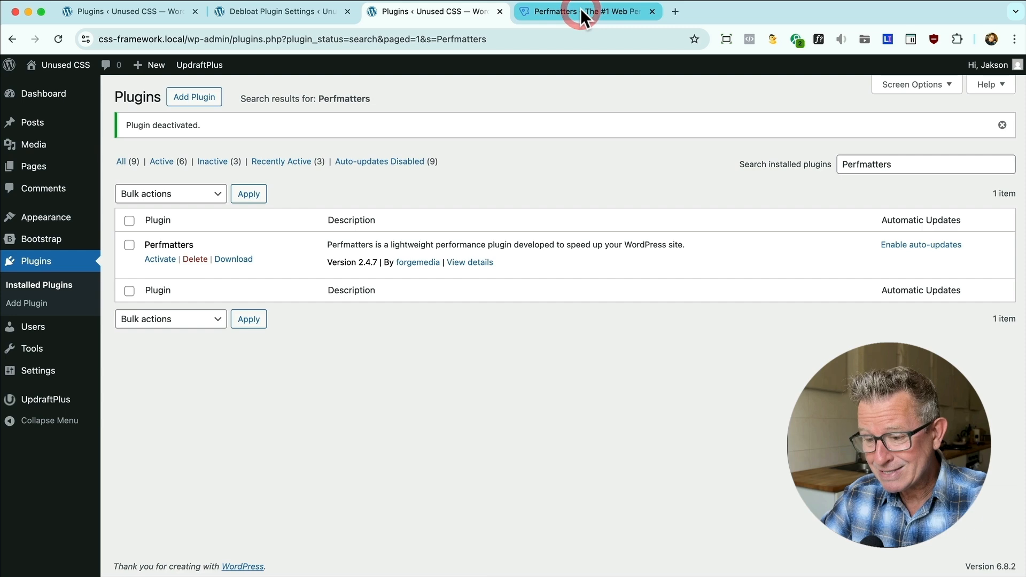
{"action": "left_click", "coordinate": [577, 325]}
{"action": "scroll", "coordinate": [578, 323], "scroll_direction": "down", "scroll_amount": 3}
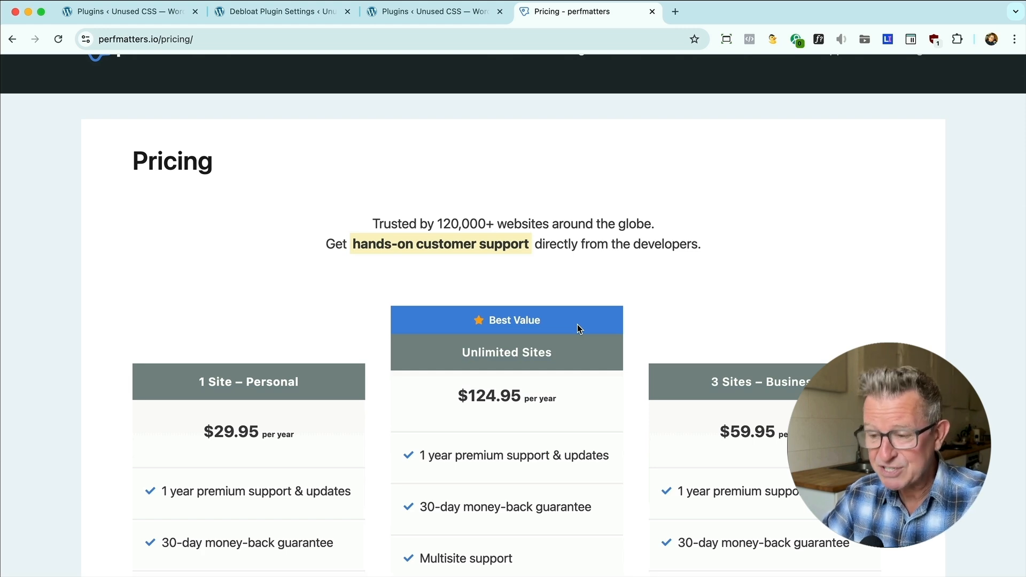
Return to the installed-plugin search results, activate the Perfmatters plugin and open its settings.
{"action": "left_click", "coordinate": [421, 9]}
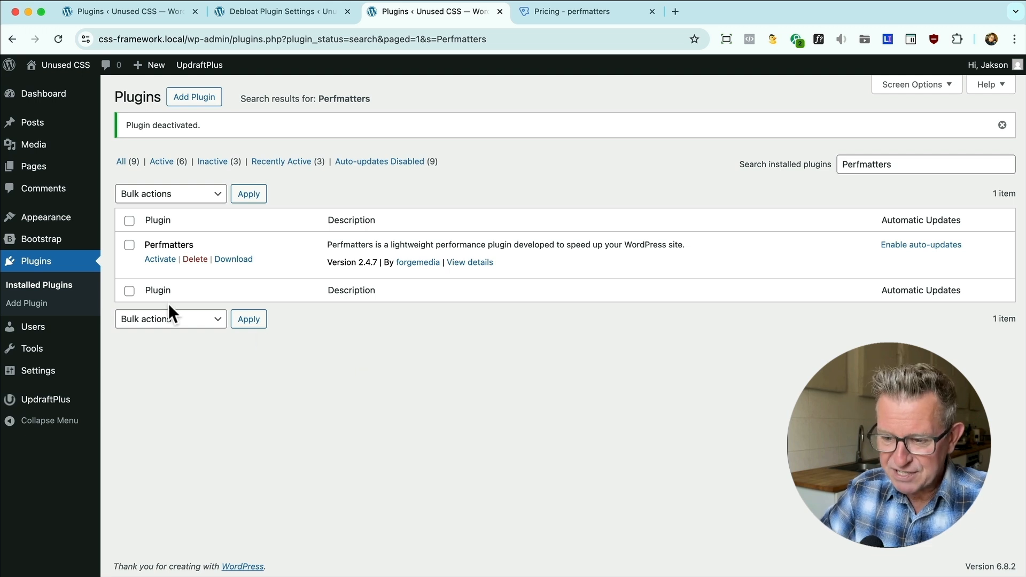
{"action": "left_click", "coordinate": [163, 260]}
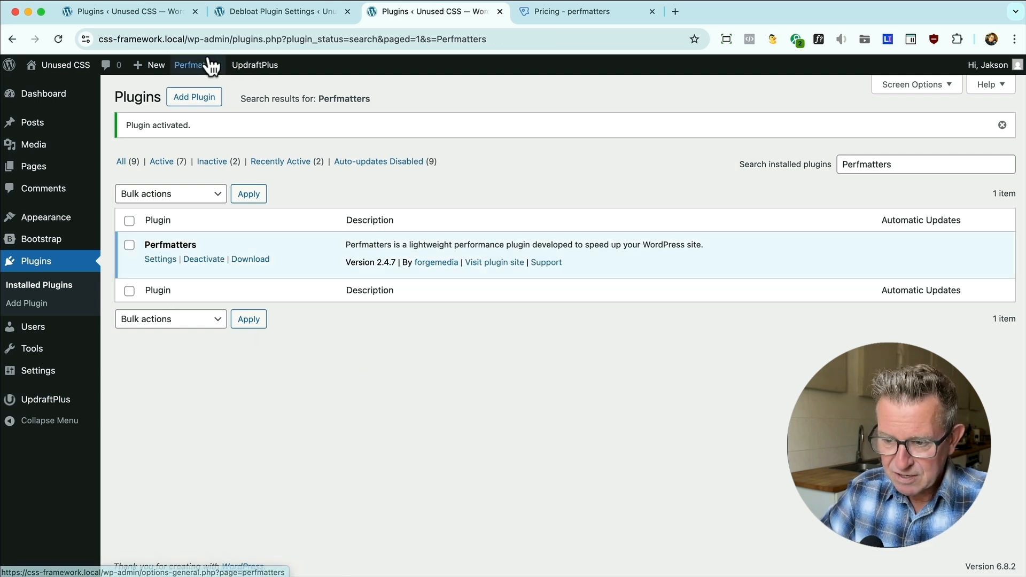
{"action": "left_click", "coordinate": [205, 67]}
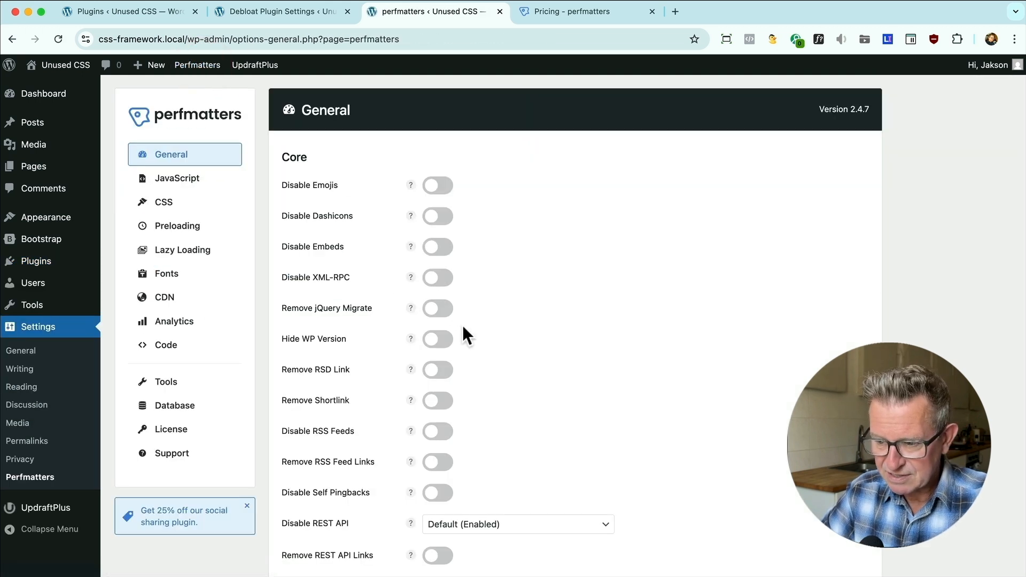
Review the General, JavaScript and CSS sections of the Perfmatters settings.
{"action": "scroll", "coordinate": [537, 281], "scroll_direction": "down", "scroll_amount": 2}
{"action": "scroll", "coordinate": [537, 281], "scroll_direction": "down", "scroll_amount": 10}
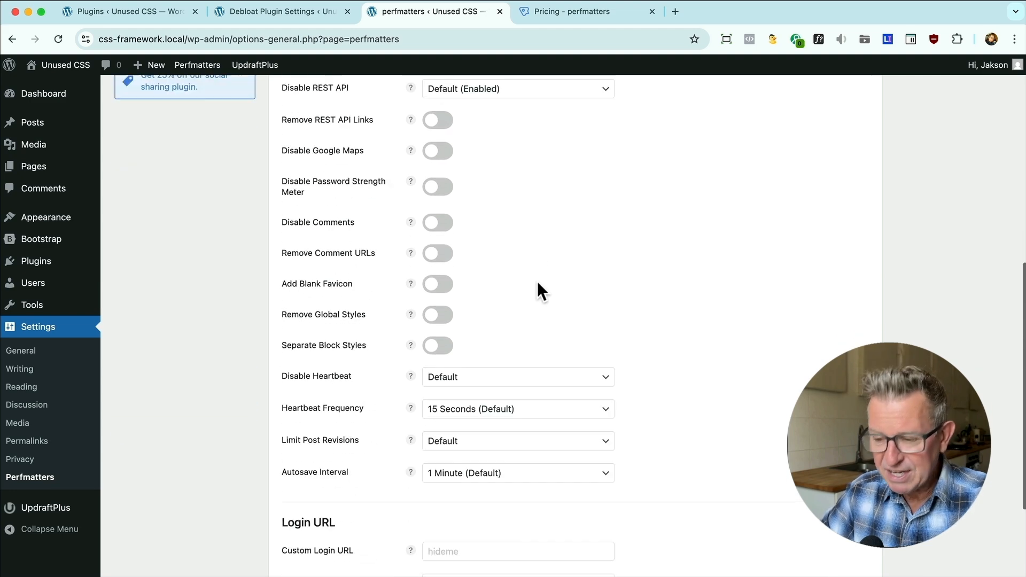
{"action": "scroll", "coordinate": [537, 281], "scroll_direction": "up", "scroll_amount": 12}
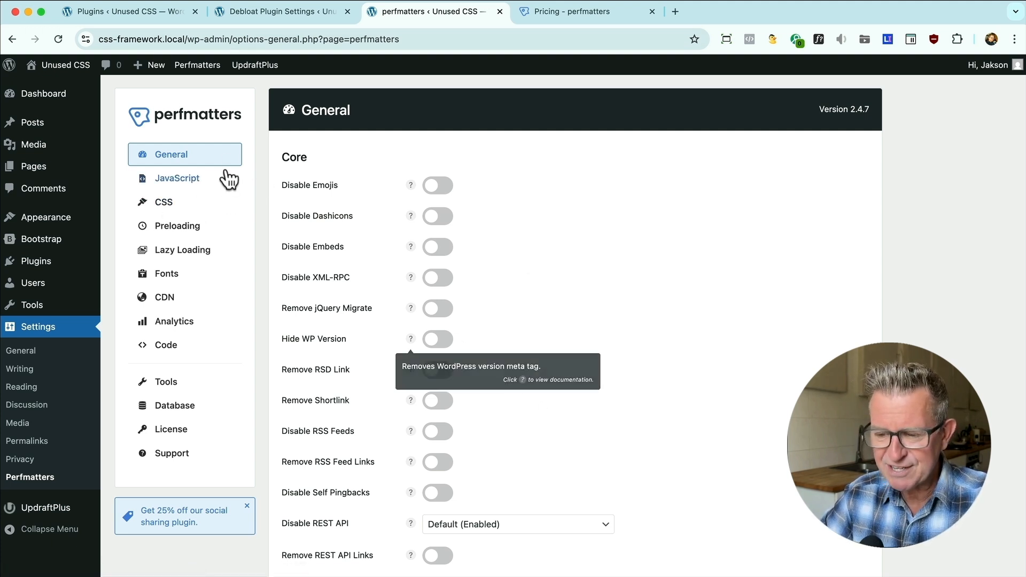
{"action": "left_click", "coordinate": [165, 181]}
{"action": "left_click", "coordinate": [166, 210]}
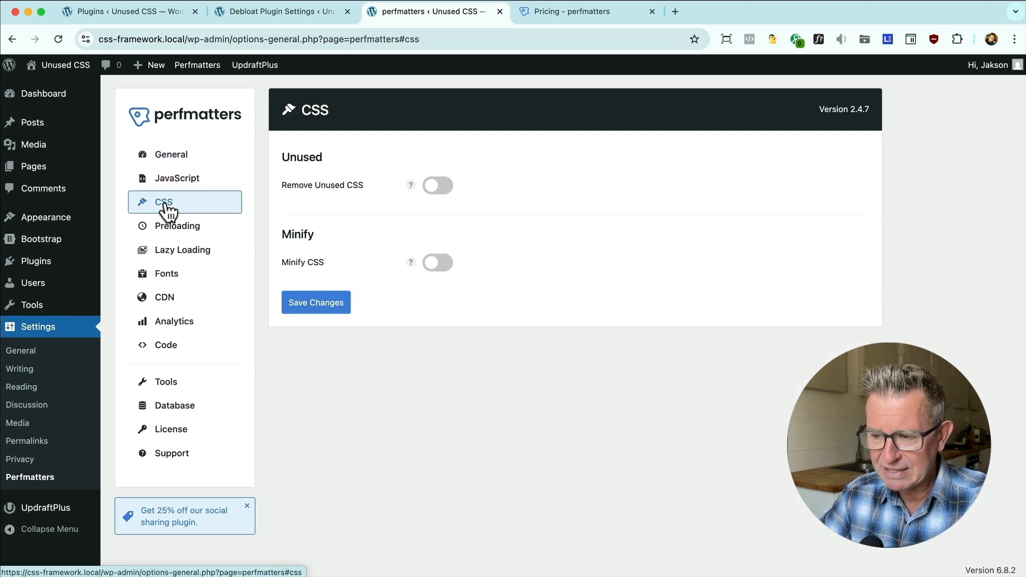
{"action": "left_click", "coordinate": [156, 161]}
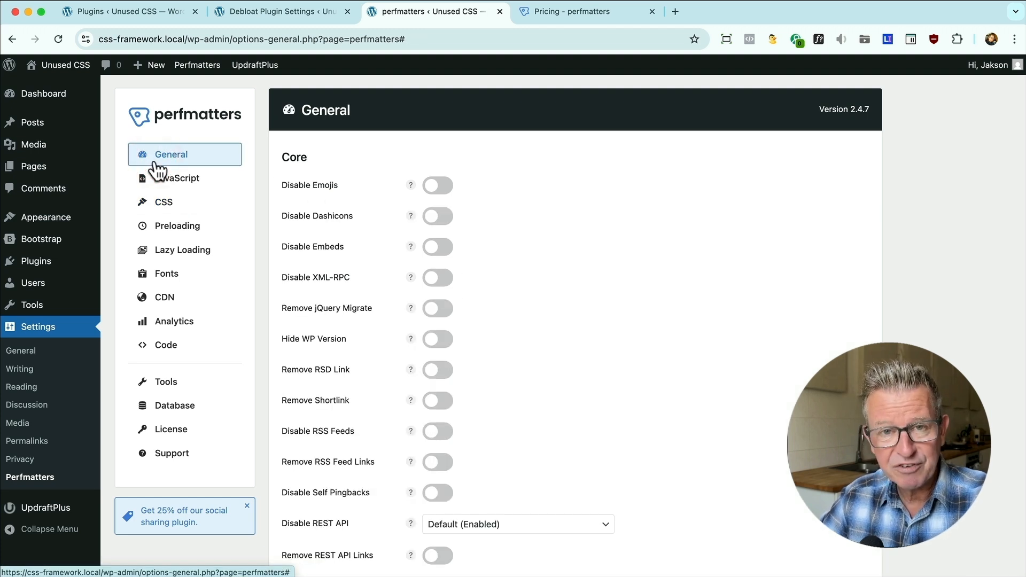
Enable Remove Unused CSS in the Perfmatters CSS settings and save the changes.
{"action": "left_click", "coordinate": [192, 195]}
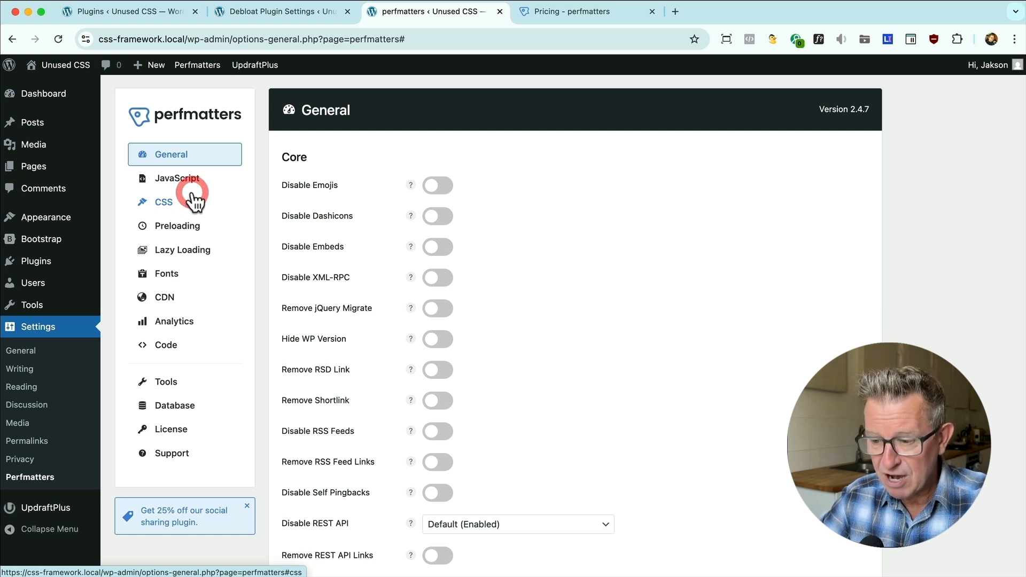
{"action": "left_click", "coordinate": [436, 185]}
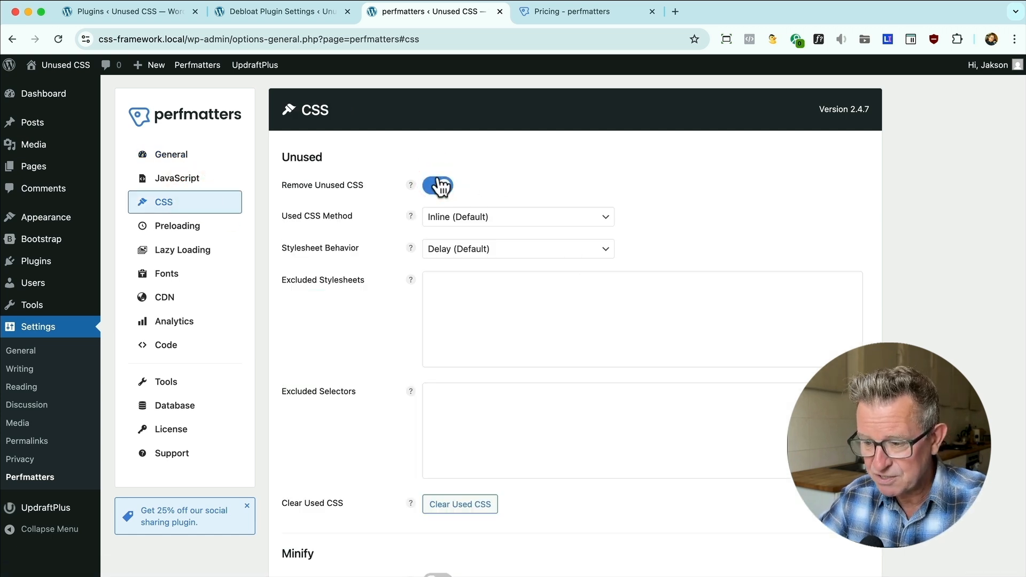
{"action": "scroll", "coordinate": [524, 426], "scroll_direction": "down", "scroll_amount": 3}
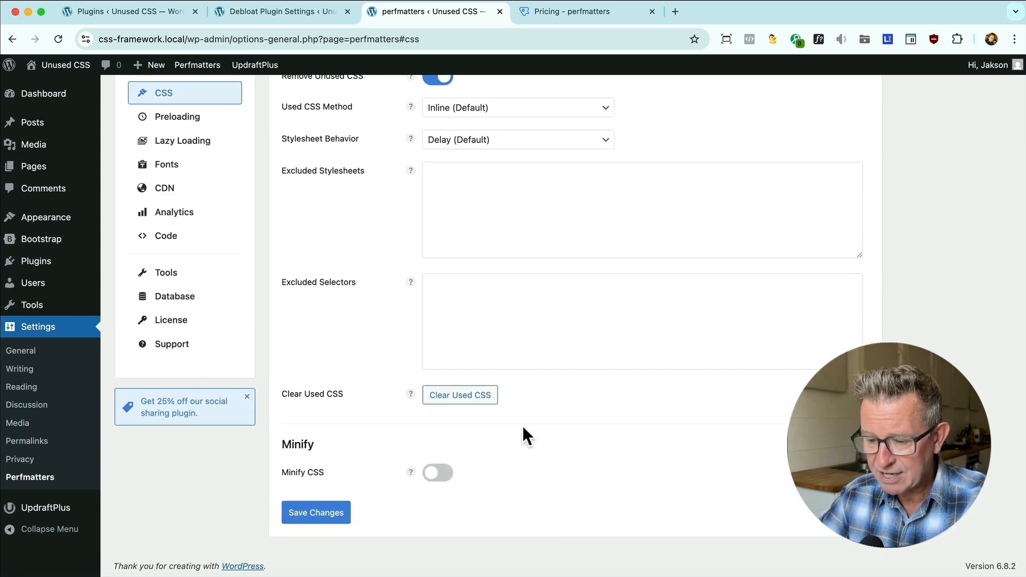
{"action": "left_click", "coordinate": [322, 515]}
{"action": "scroll", "coordinate": [627, 387], "scroll_direction": "up", "scroll_amount": 2}
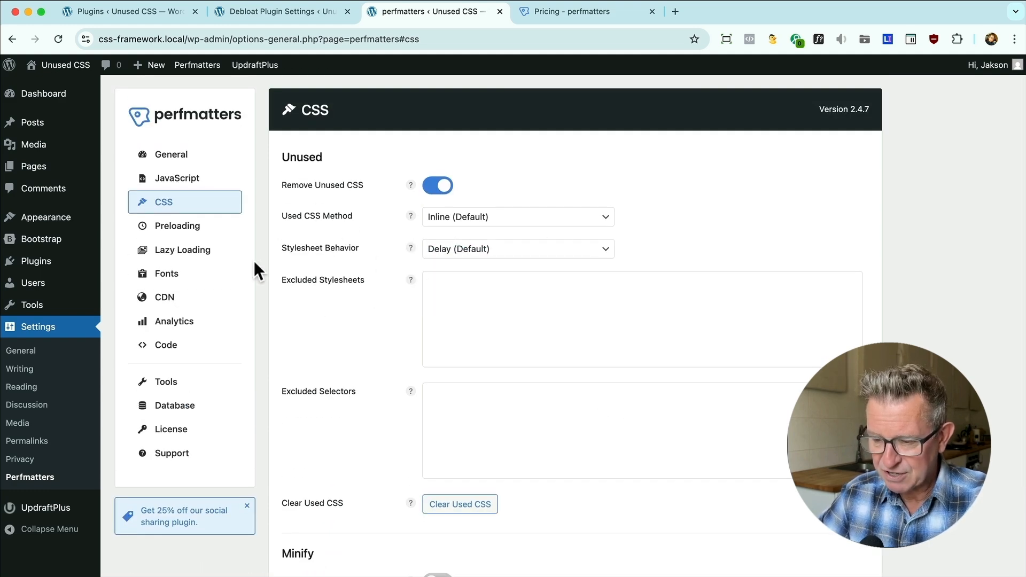
Switch to Firefox, reload the site and limit the network request filter to CSS only.
{"action": "key", "text": "super+Tab"}
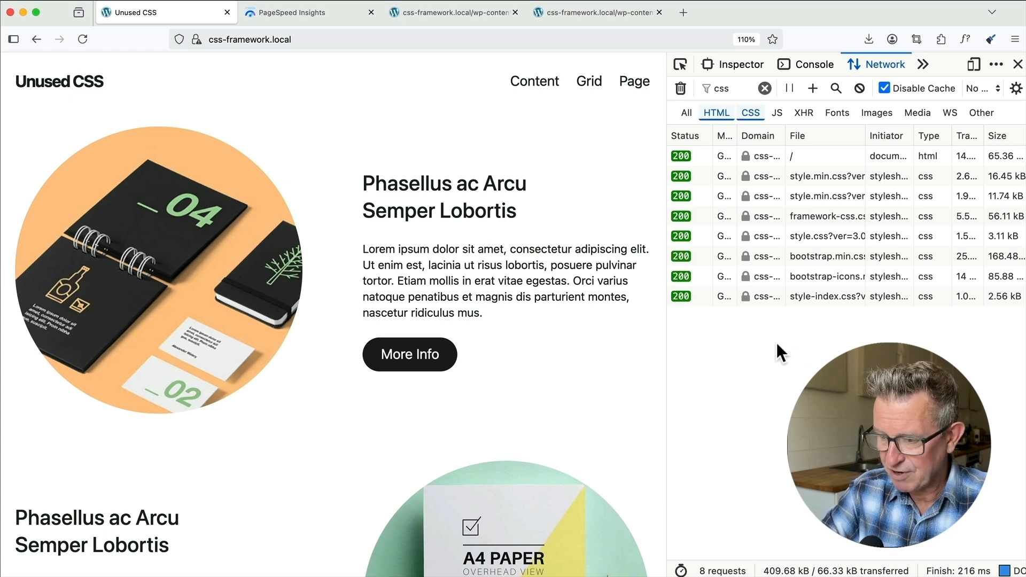
{"action": "key", "text": "super+r"}
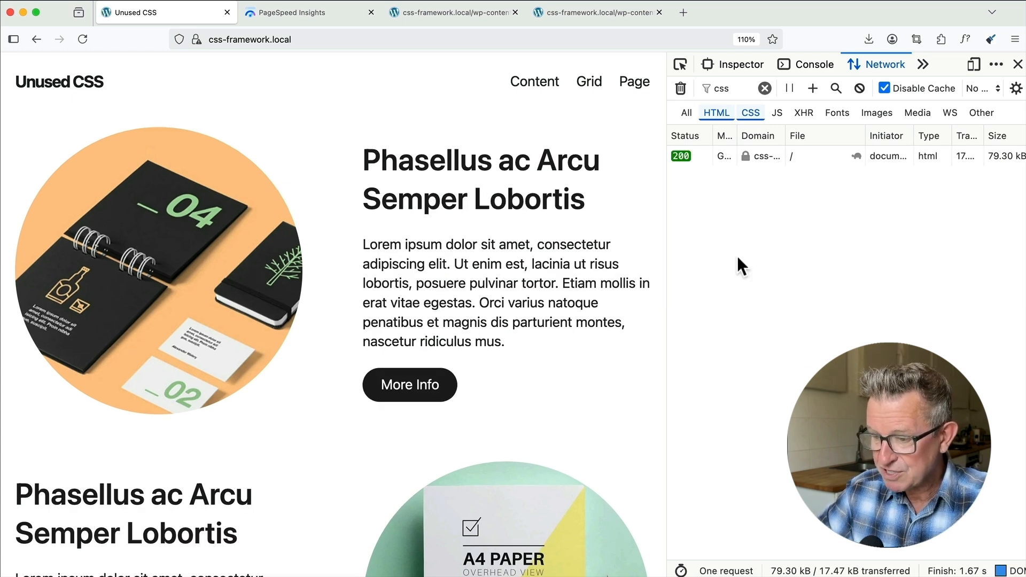
{"action": "left_click", "coordinate": [715, 112]}
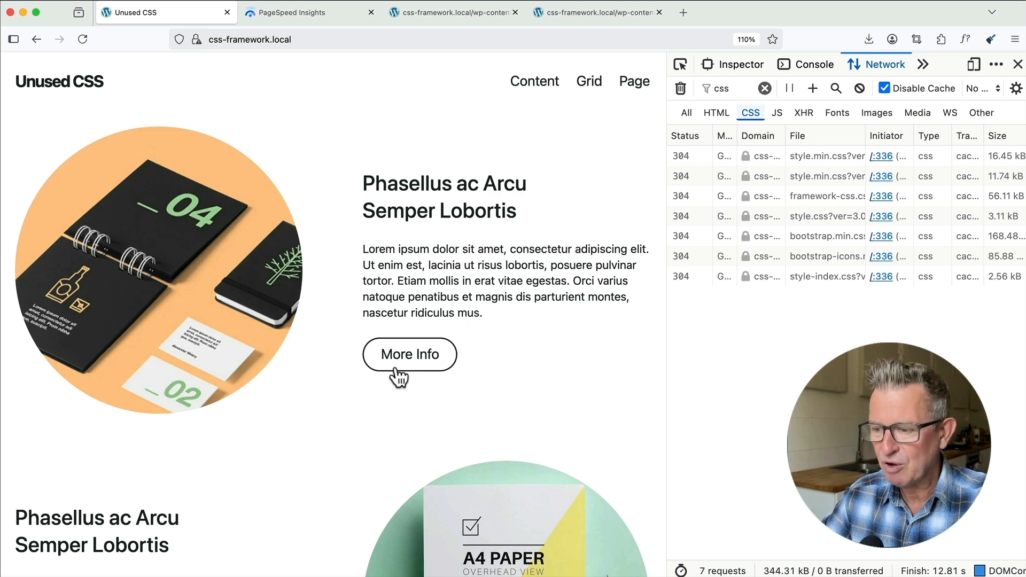
Switch to Chrome, set Perfmatters' Stylesheet Behavior to Remove, clear the used CSS and save the changes.
{"action": "key", "text": "super+Tab"}
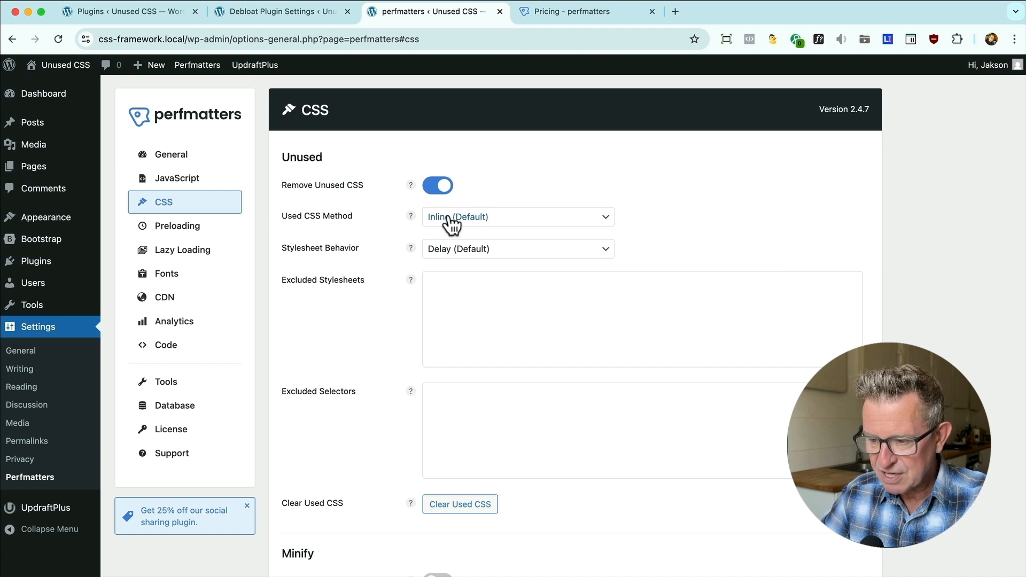
{"action": "left_click", "coordinate": [472, 250]}
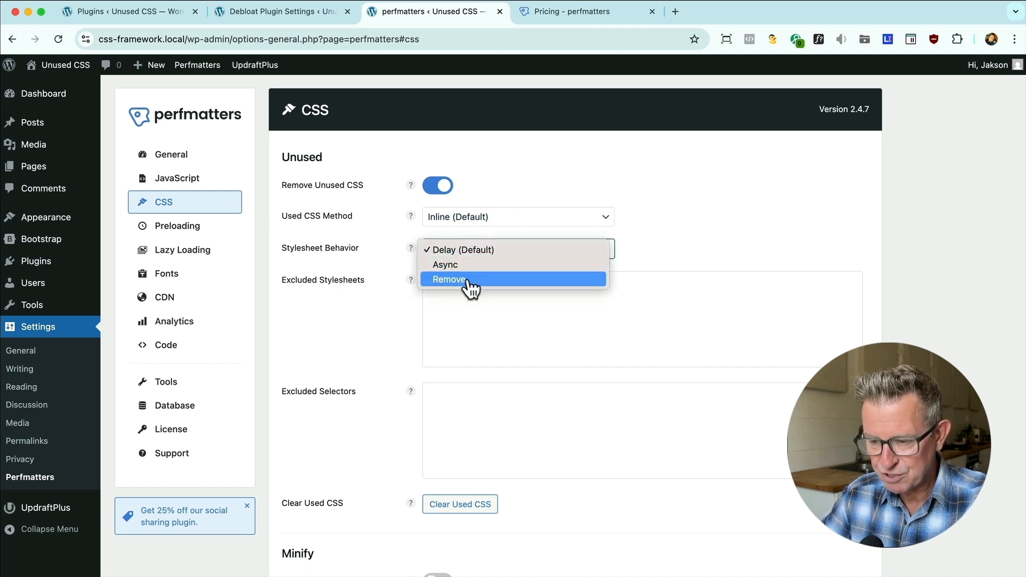
{"action": "left_click", "coordinate": [466, 280]}
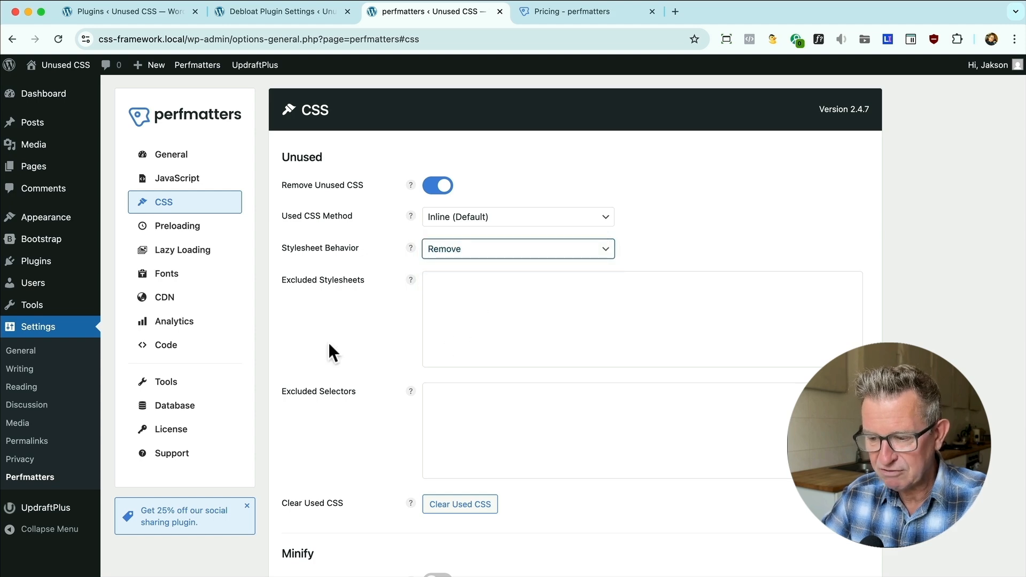
{"action": "left_click", "coordinate": [484, 514]}
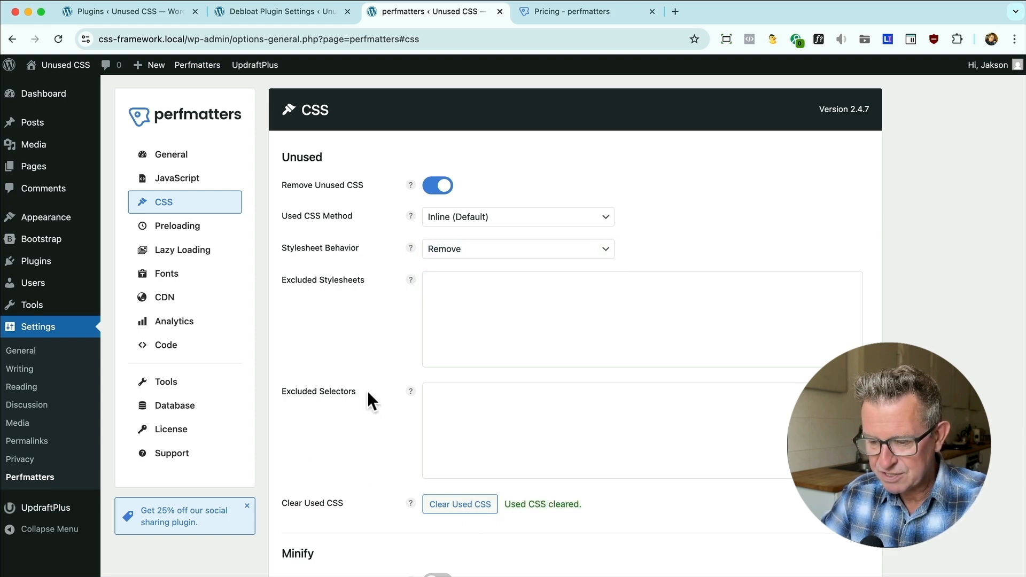
{"action": "scroll", "coordinate": [367, 390], "scroll_direction": "down", "scroll_amount": 3}
{"action": "left_click", "coordinate": [316, 514]}
Switch to Firefox, reload the site and add HTML requests back alongside CSS in the network filter.
{"action": "key", "text": "super+Tab"}
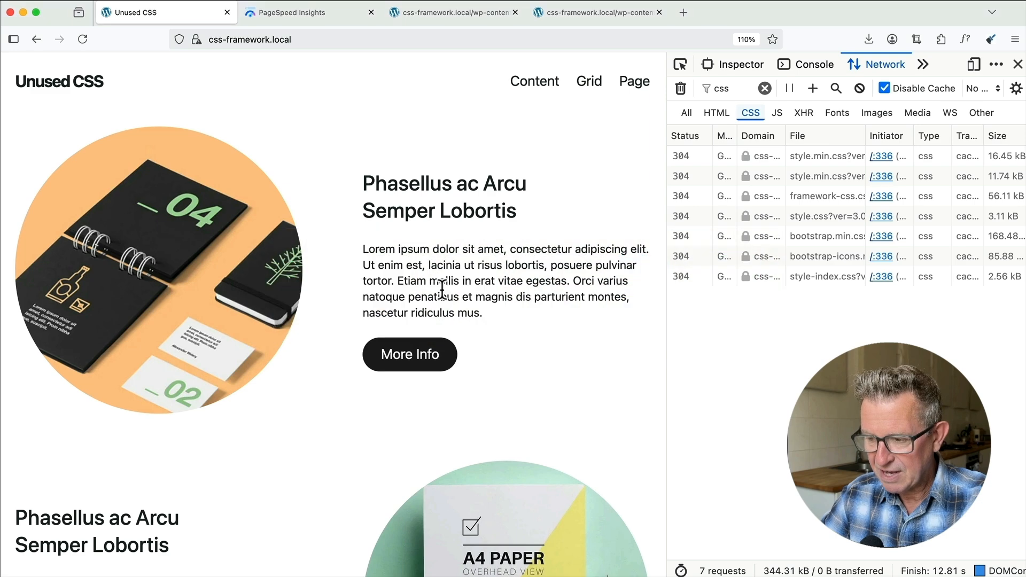
{"action": "key", "text": "super+r"}
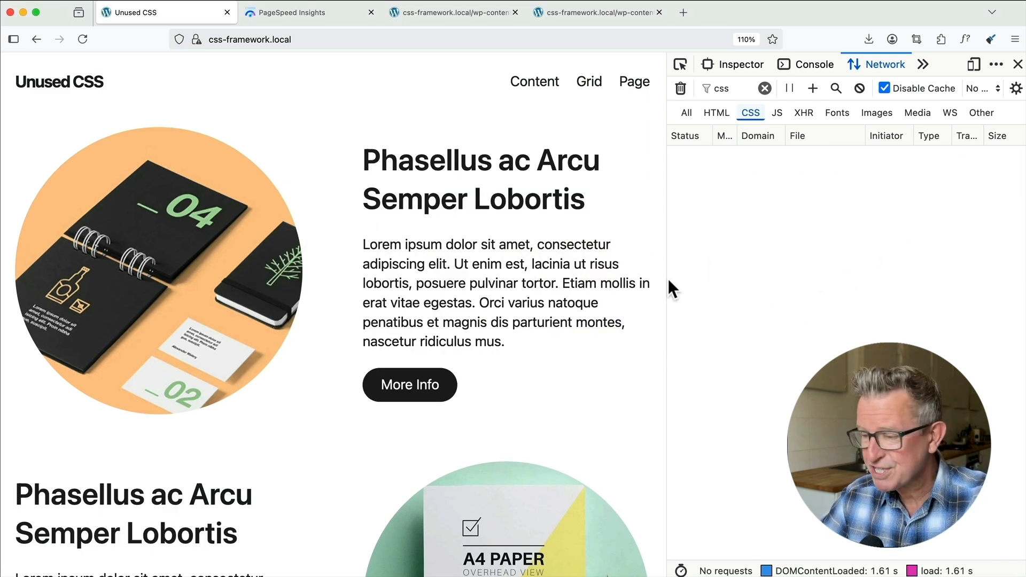
{"action": "left_click", "coordinate": [717, 113]}
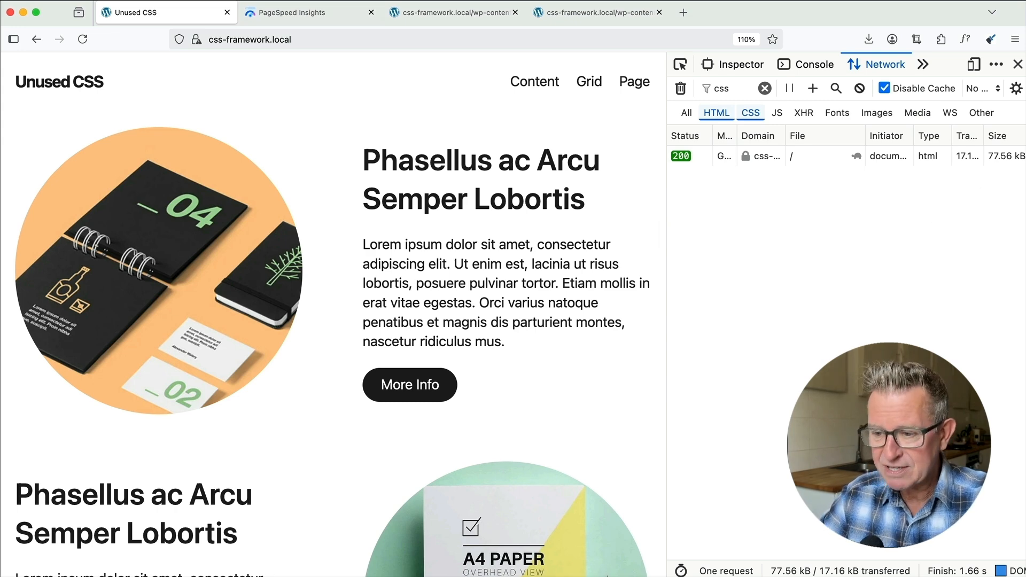
Open the PageSpeed Insights report and examine the mobile performance scores and metrics.
{"action": "mouse_move", "coordinate": [313, 13]}
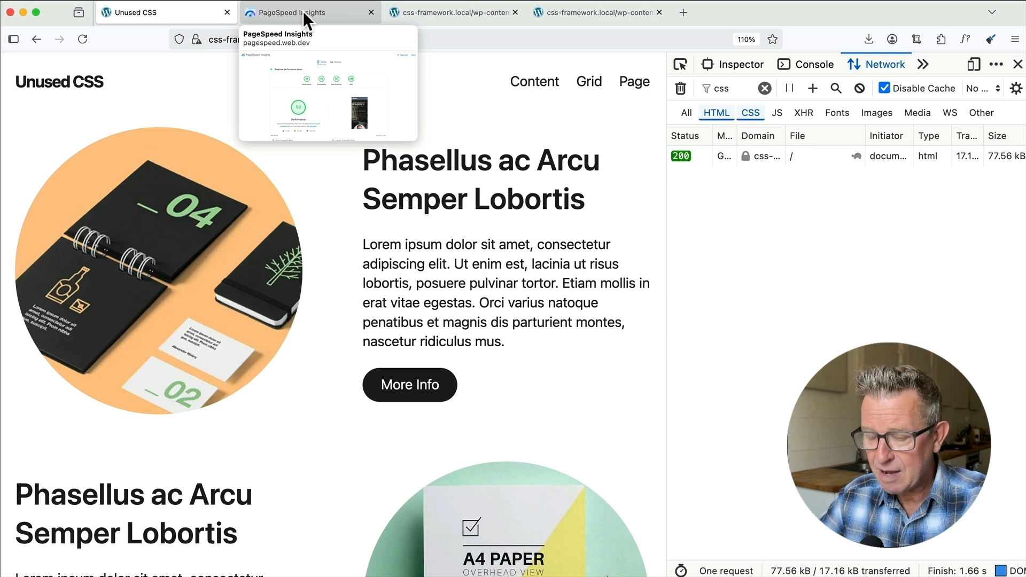
{"action": "left_click", "coordinate": [303, 11]}
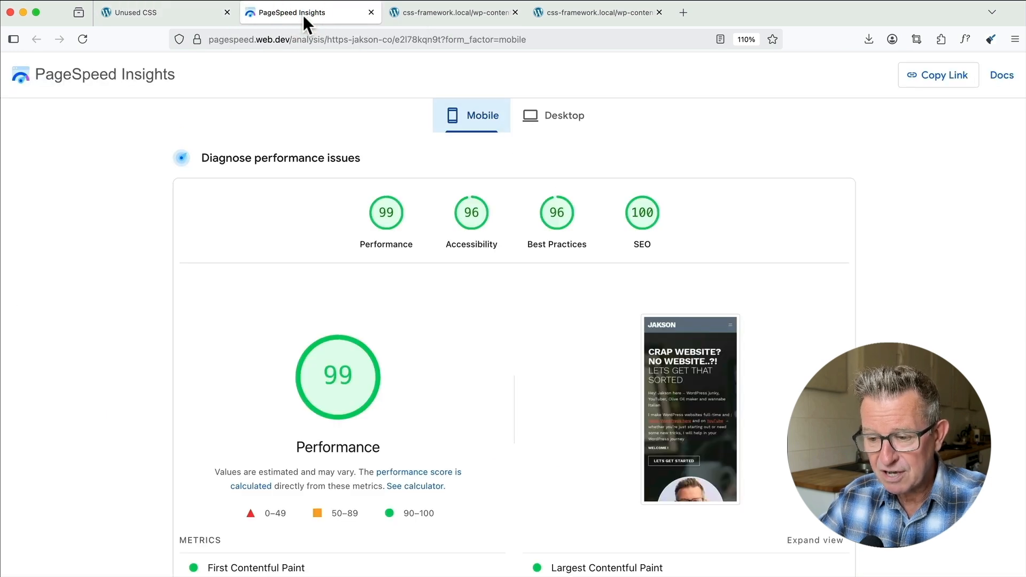
{"action": "scroll", "coordinate": [356, 166], "scroll_direction": "down", "scroll_amount": 3}
{"action": "scroll", "coordinate": [356, 166], "scroll_direction": "up", "scroll_amount": 1}
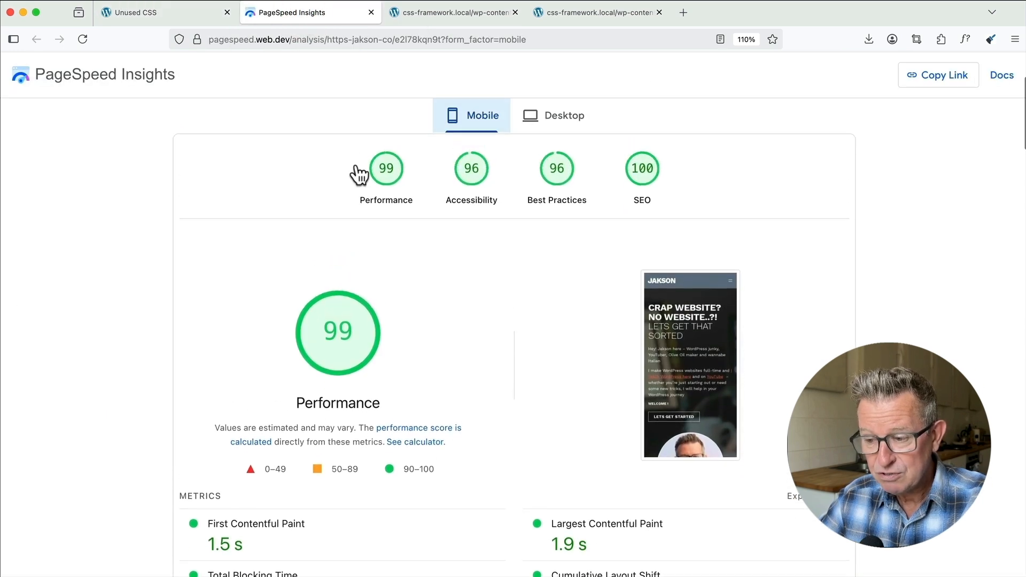